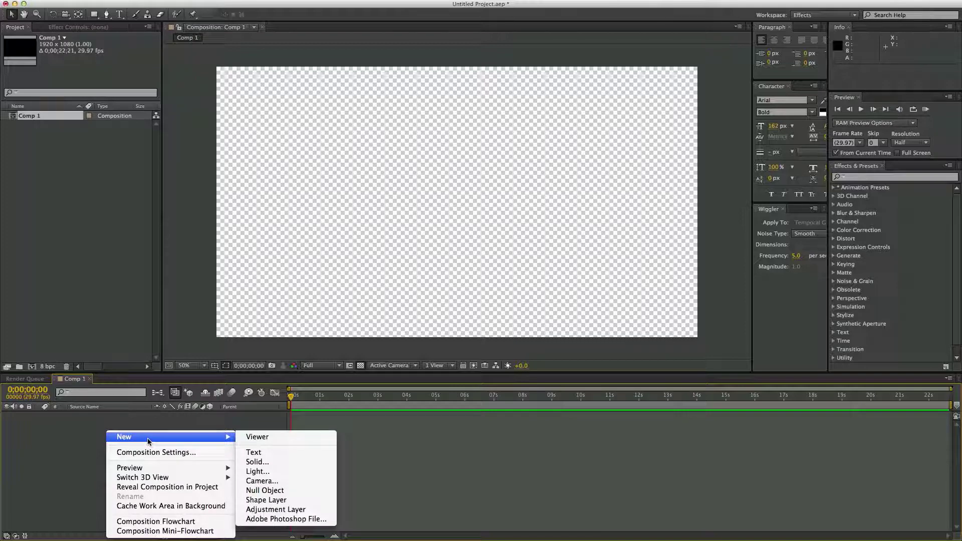
Add a one-node camera with the 15mm preset to Comp 1
click(278, 473)
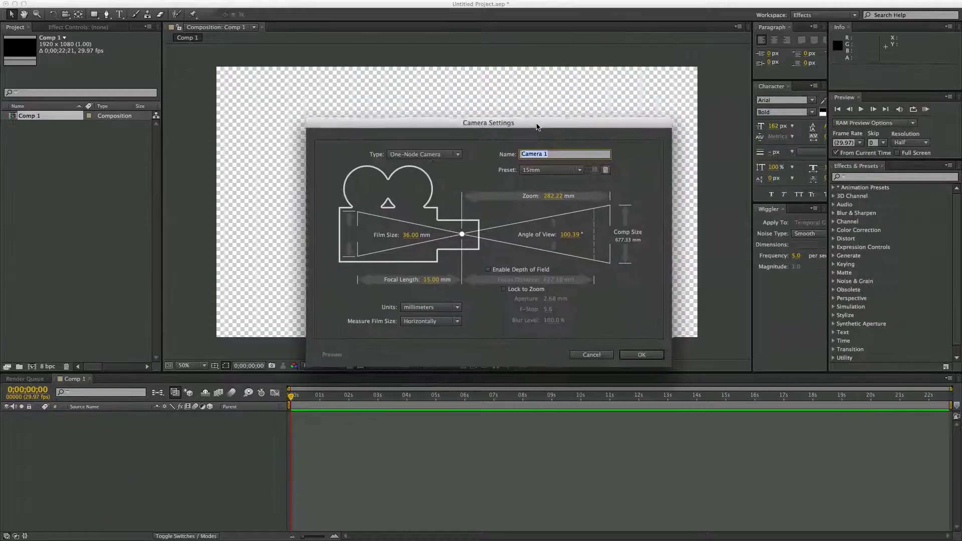
click(653, 356)
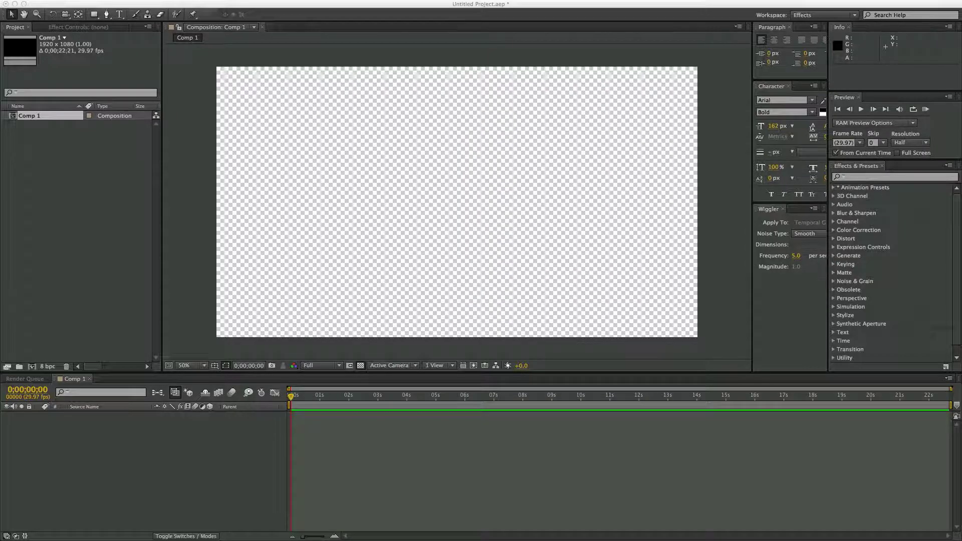
Create a text layer reading "Lit3ral Production" and move it to about the middle of the composition frame
click(121, 15)
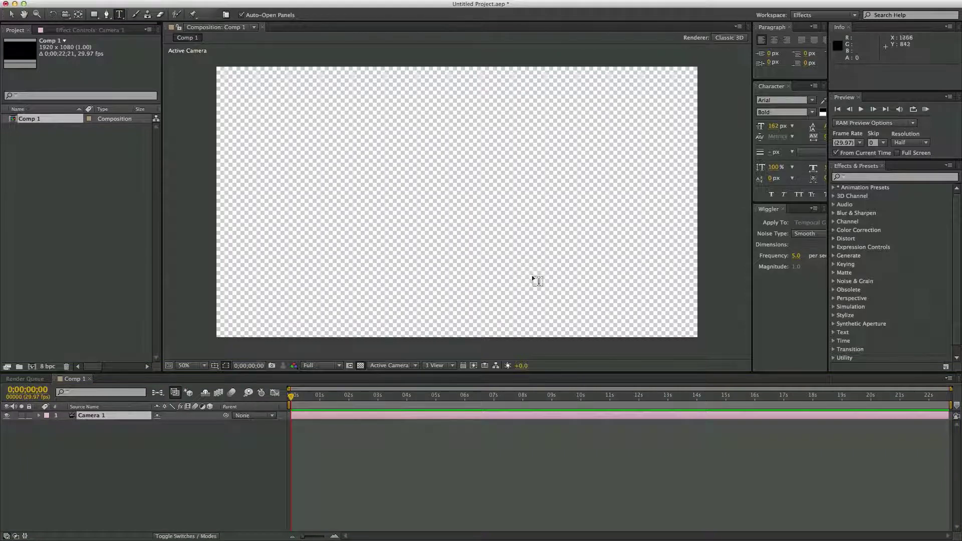
click(452, 197)
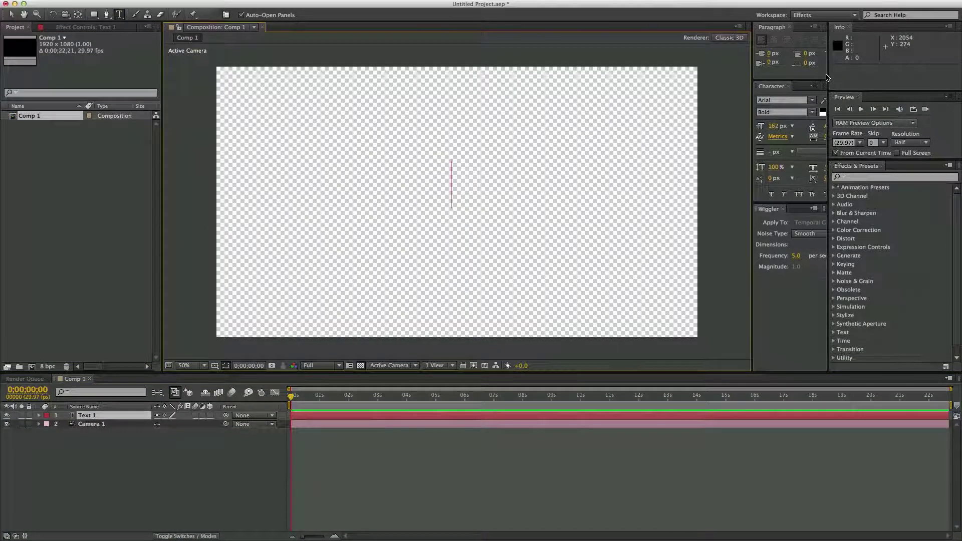
drag(826, 74, 865, 74)
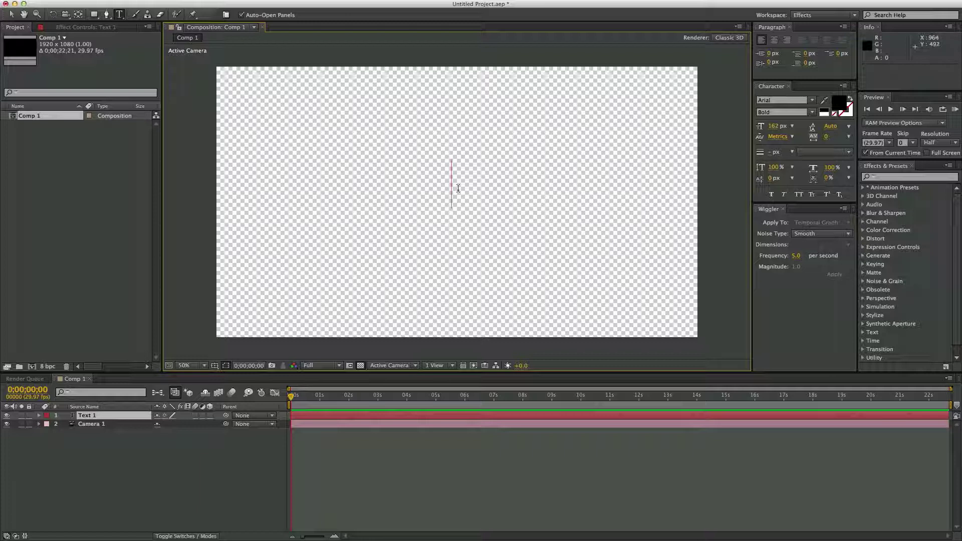
text(Lit)
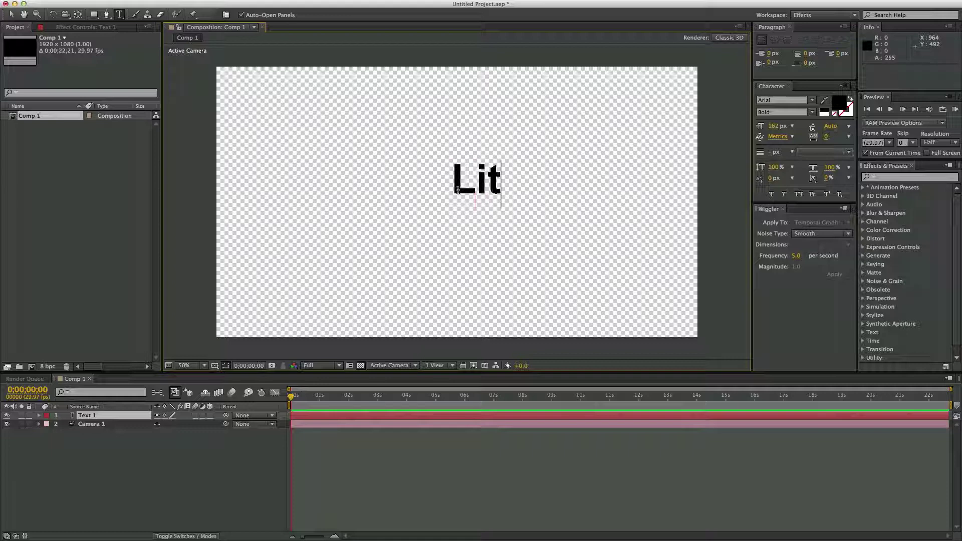
text(3ral )
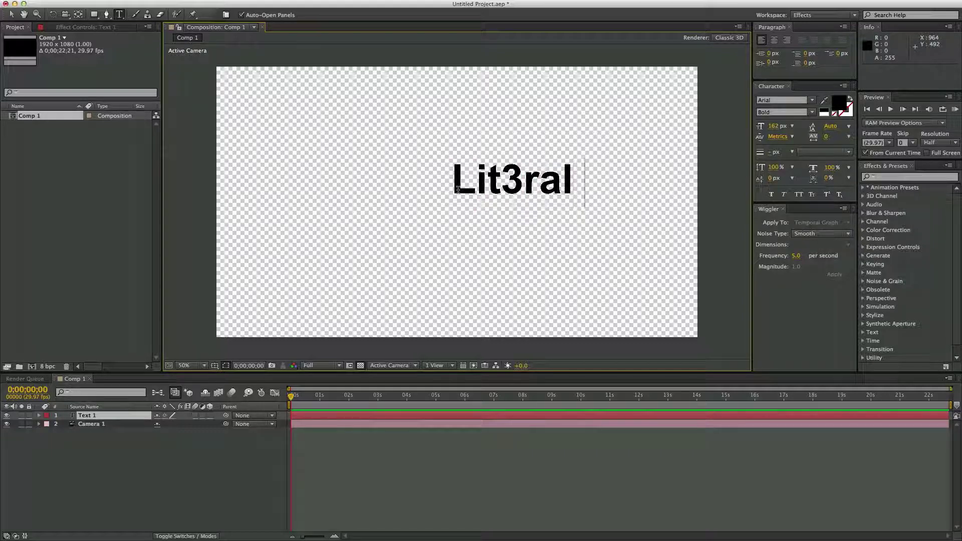
text(Produ)
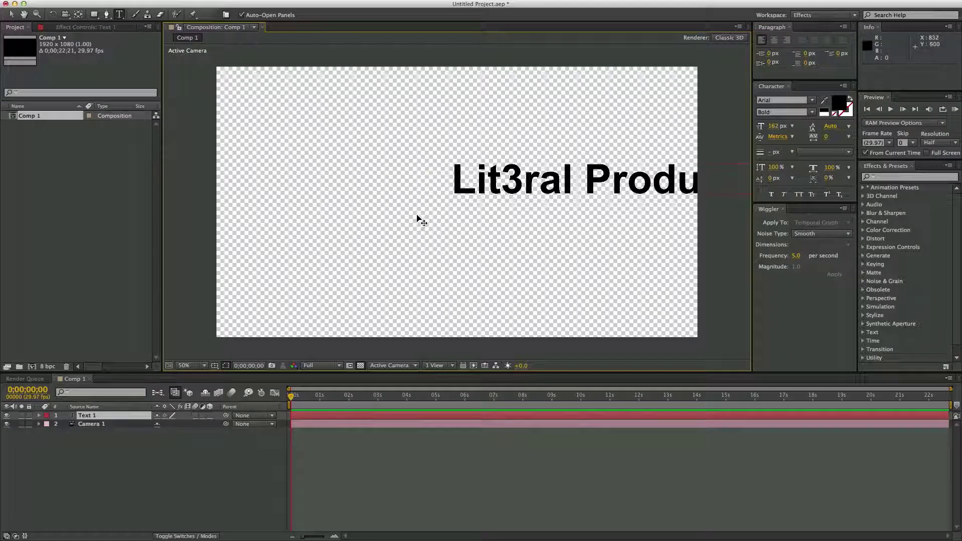
click(11, 14)
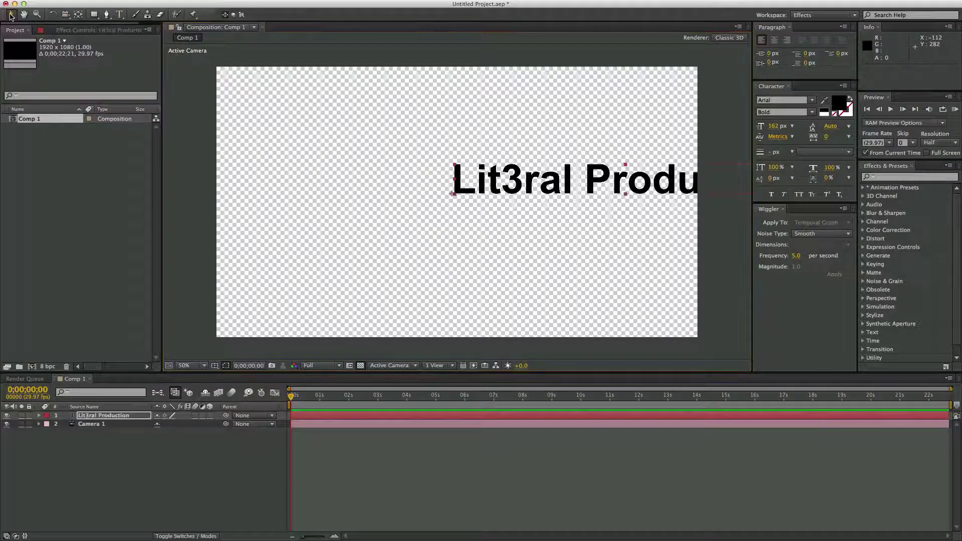
drag(503, 193, 337, 208)
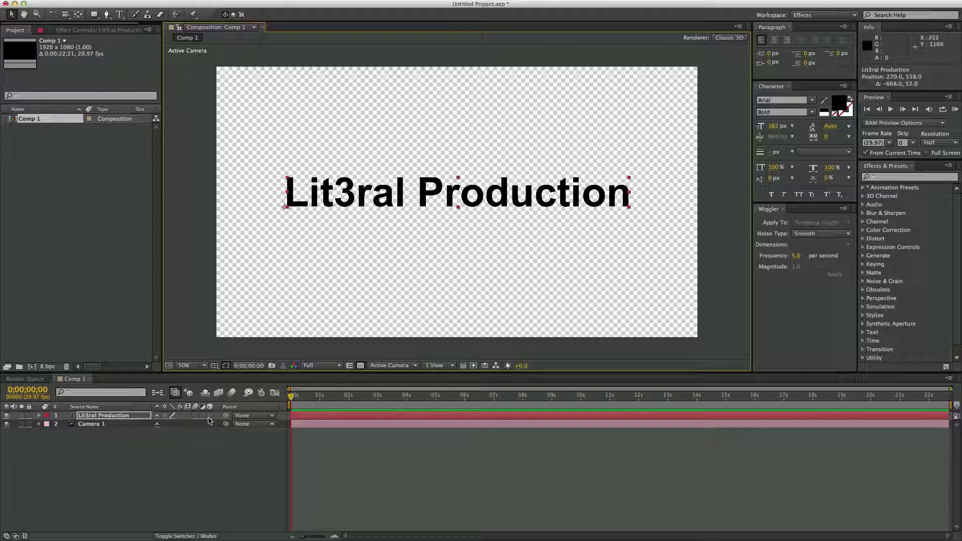
Expand Camera 1's Transform properties, try changing its Z position, and undo that change
click(88, 425)
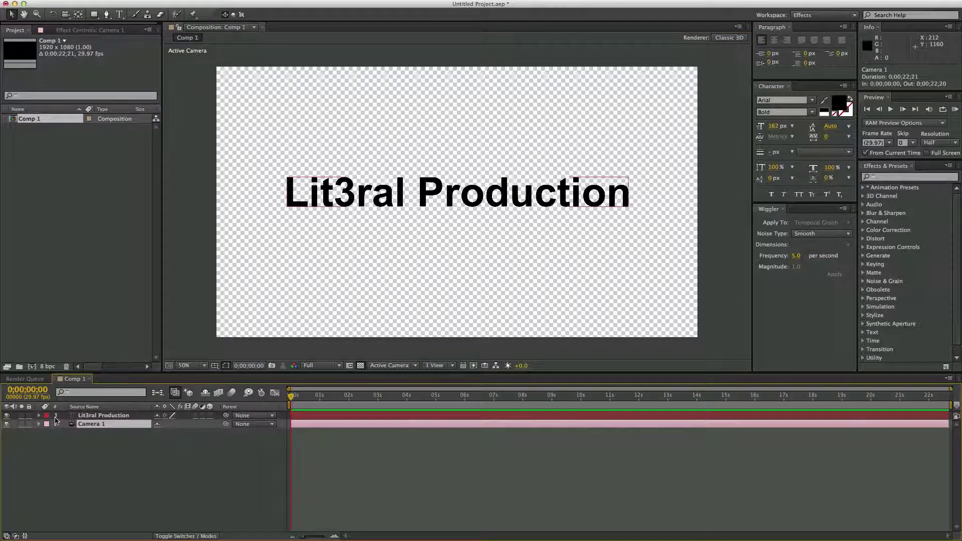
click(39, 424)
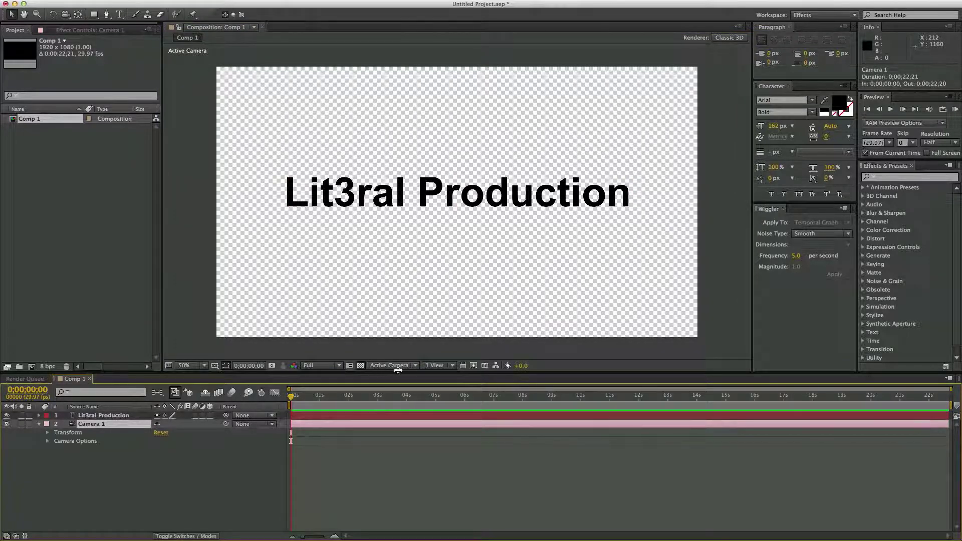
click(49, 433)
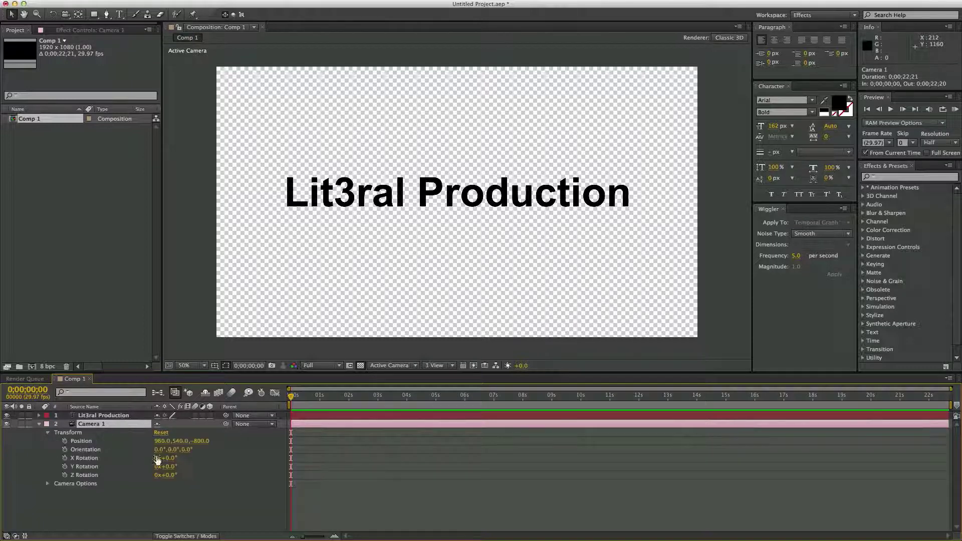
drag(200, 441, 434, 437)
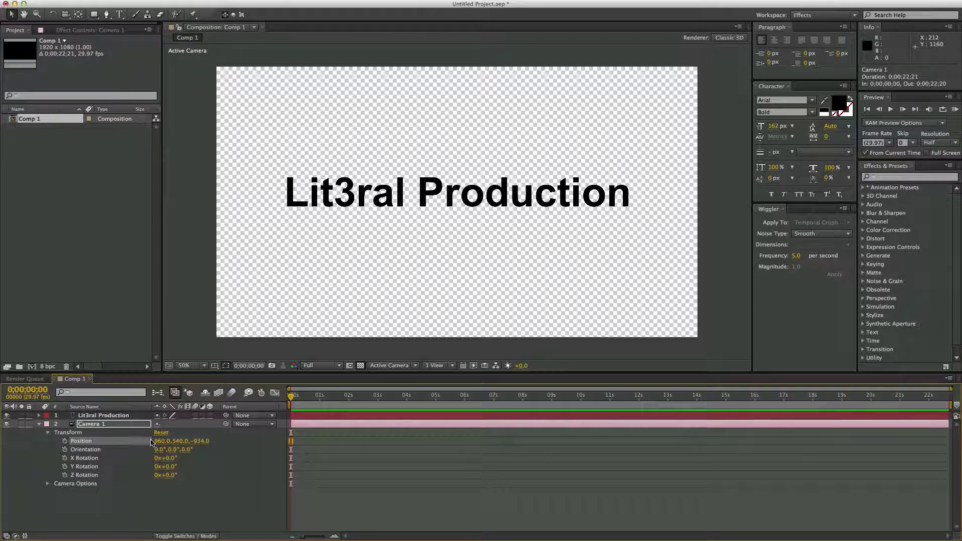
key(super+z)
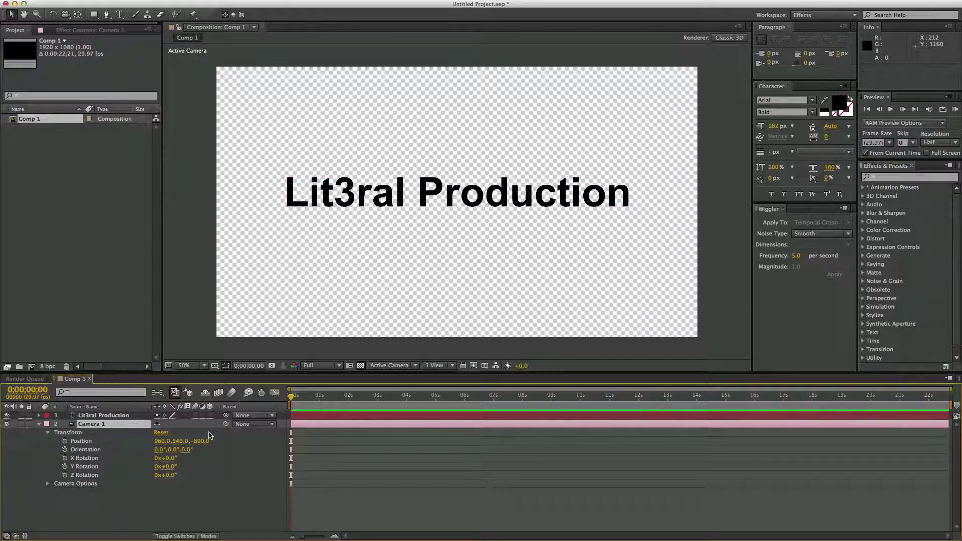
Make the Lit3ral Production text a 3D layer and test the camera's Z position on it, undoing the camera move
click(210, 415)
drag(199, 441, 256, 442)
key(super+z)
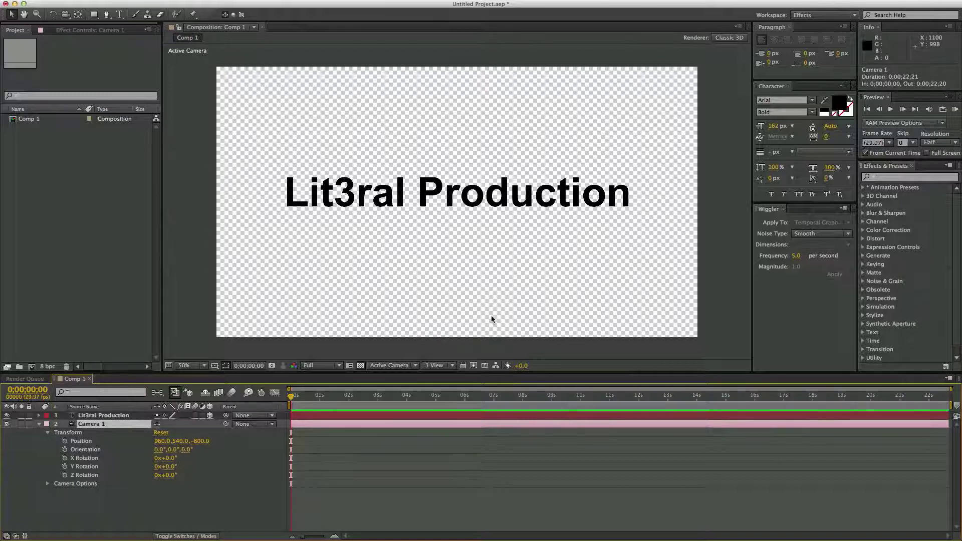
Duplicate the Lit3ral Production layer and spread the two copies apart horizontally, with the original at about X -372
click(120, 416)
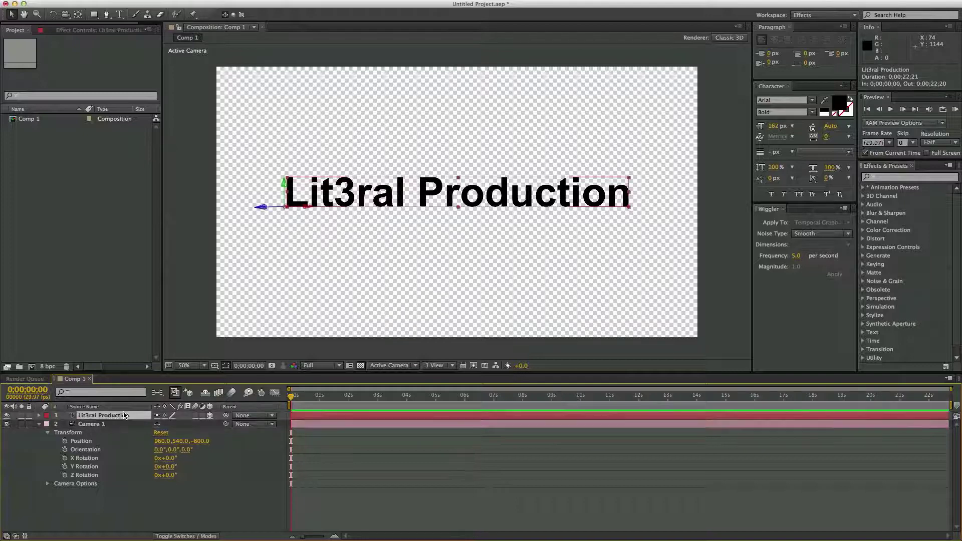
key(super+d)
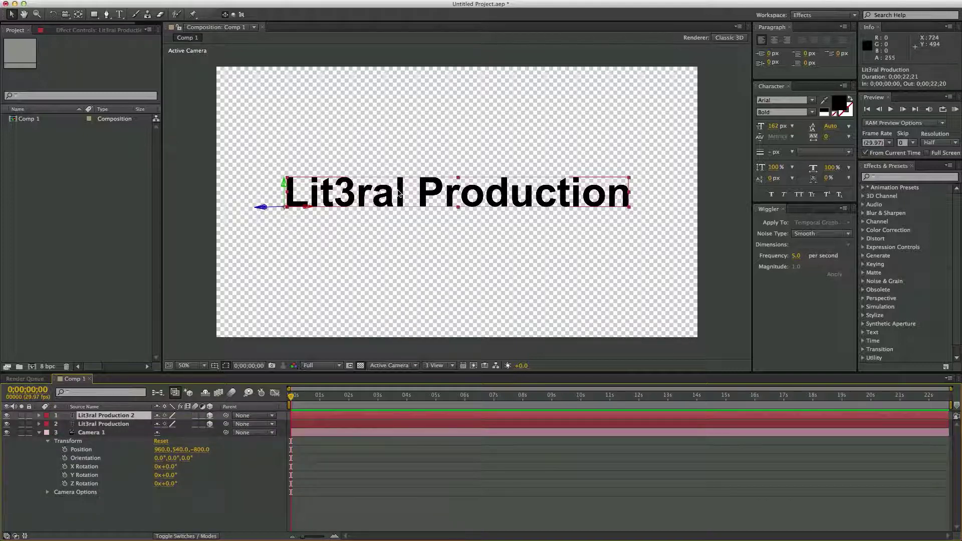
drag(399, 194, 620, 188)
drag(315, 195, 299, 195)
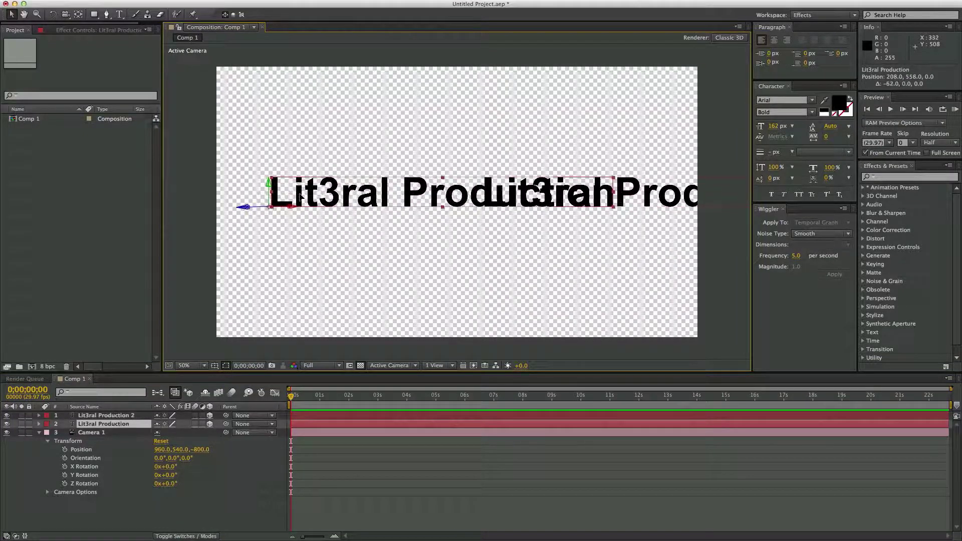
drag(408, 194, 363, 194)
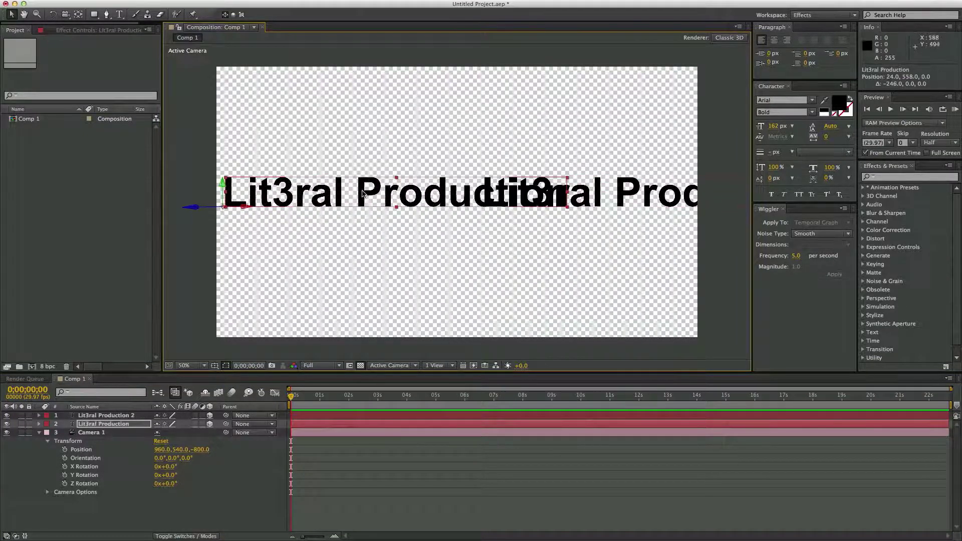
drag(342, 203, 243, 196)
Delete the word "Production" from the original text layer, leaving only "Lit3ral"
double_click(334, 197)
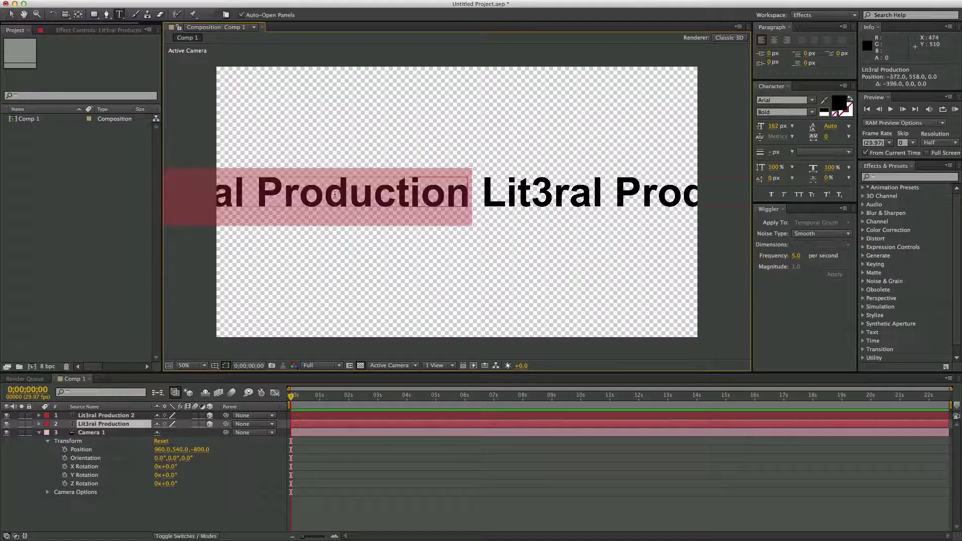
click(421, 195)
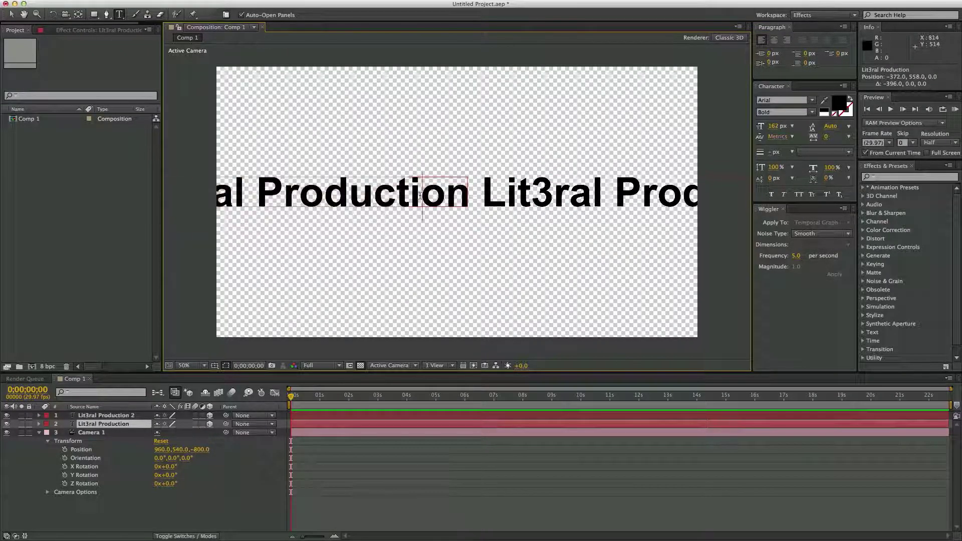
drag(250, 198, 469, 198)
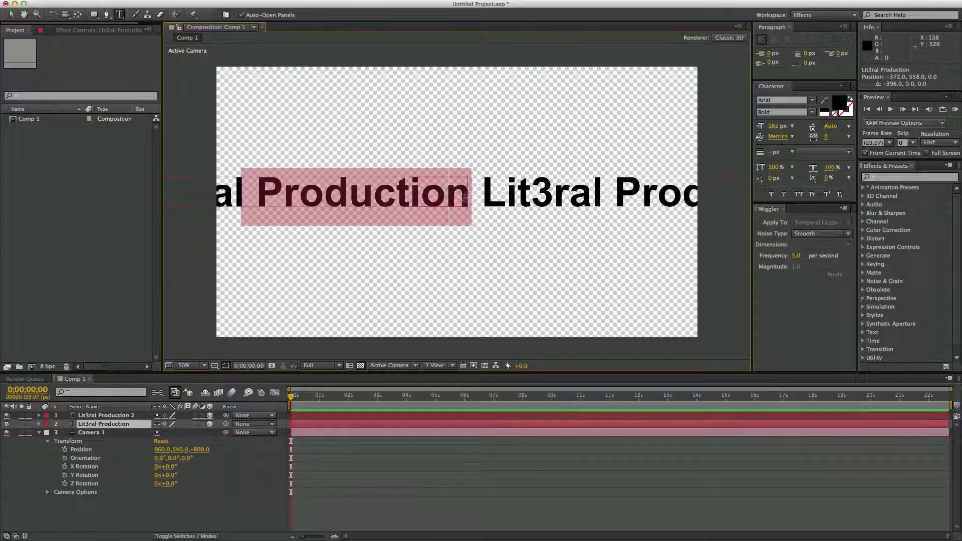
key(BackSpace)
key(Escape)
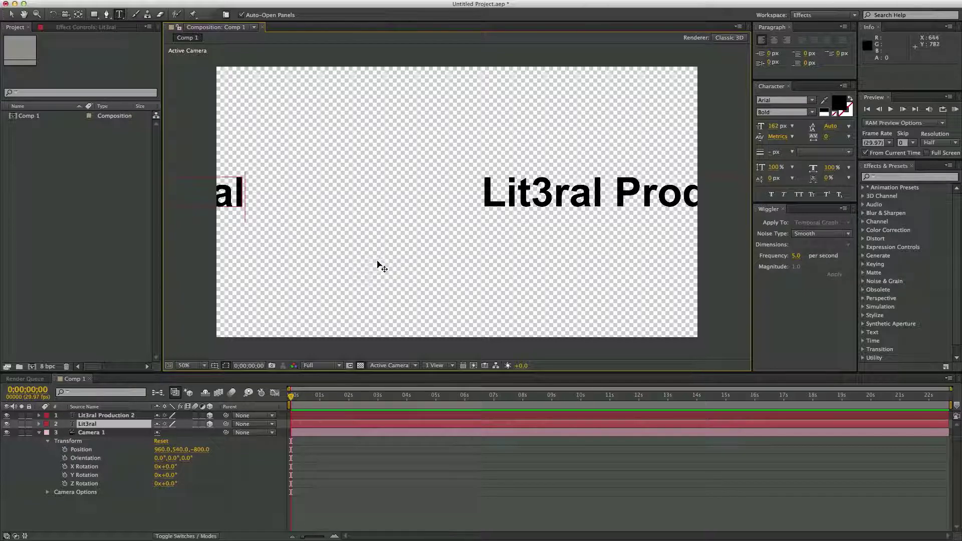
key(v)
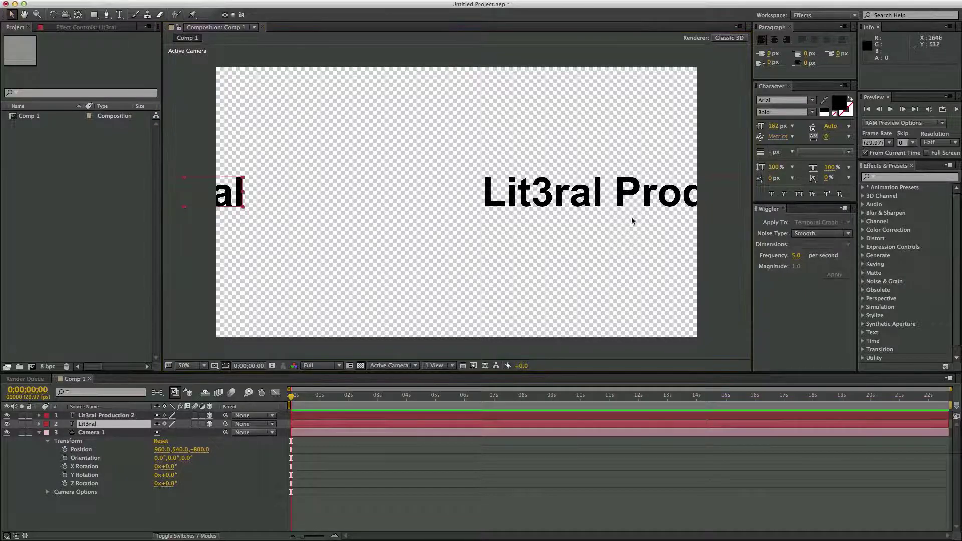
Delete "Lit3ral" and the following space from the duplicate text layer, leaving only "Production"
double_click(612, 199)
click(606, 194)
key(BackSpace)
key(BackSpace)
key(BackSpace)
key(BackSpace)
key(BackSpace)
key(BackSpace)
key(BackSpace)
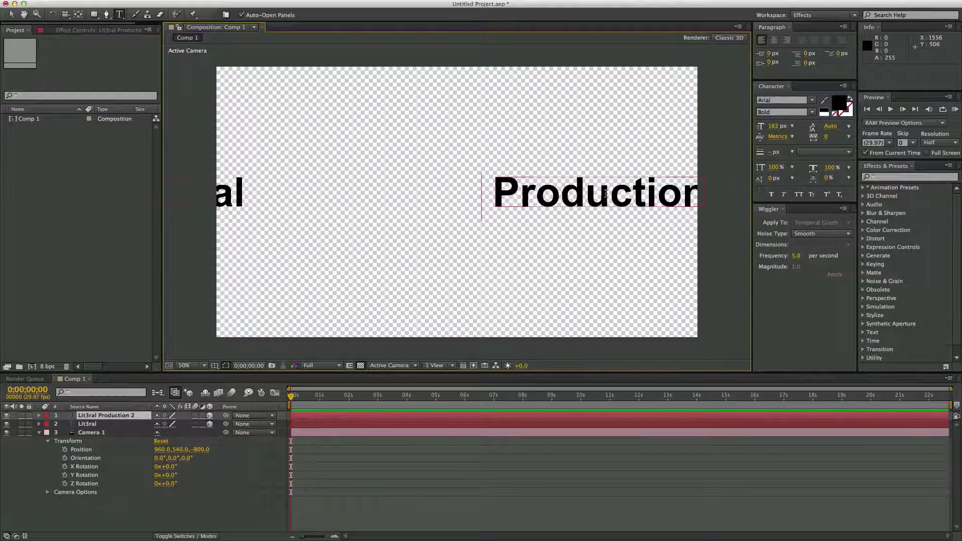
key(BackSpace)
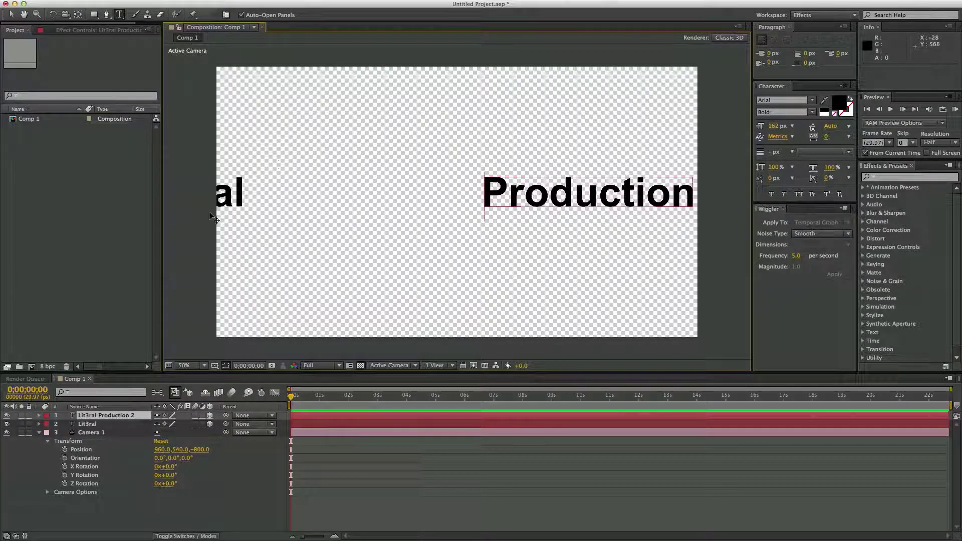
Line up the two words side by side, shifting Production inward and placing Lit3ral before it at about 138, 558
drag(254, 195, 140, 189)
click(89, 425)
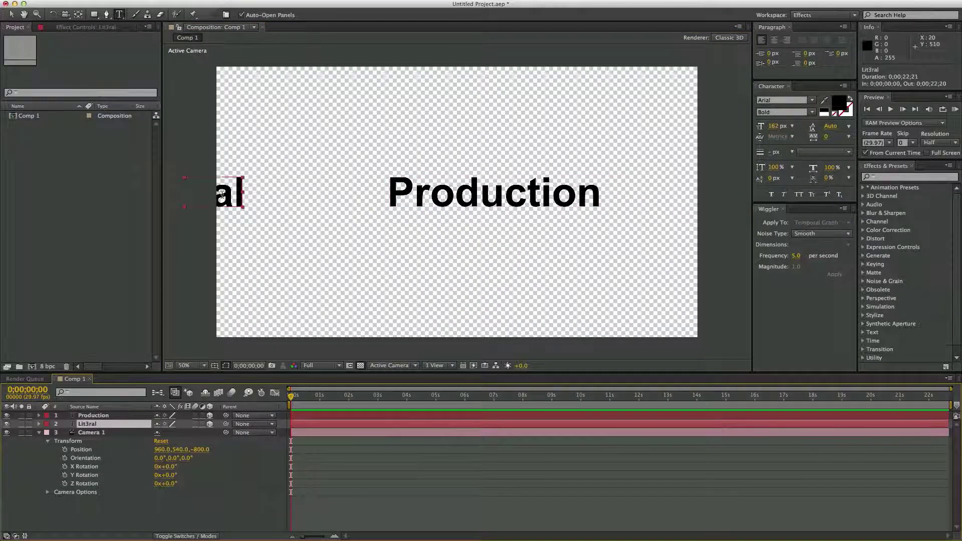
key(v)
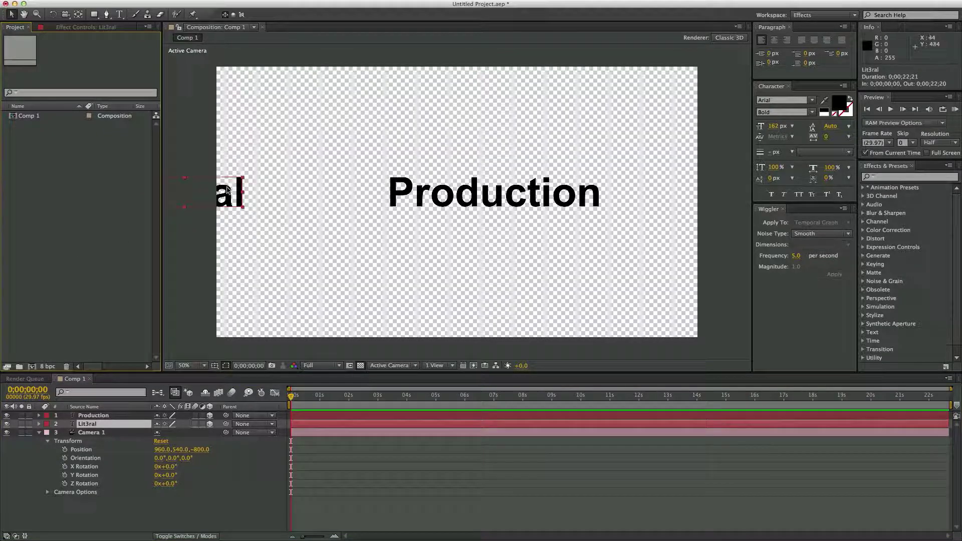
drag(237, 196, 357, 197)
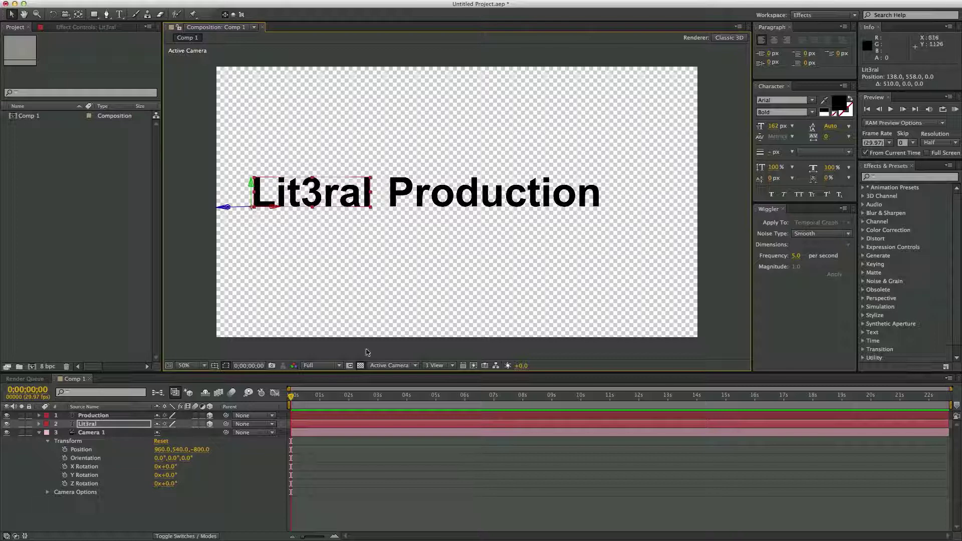
Trim the layer starts so Lit3ral begins at 0;00;02;00 and Production begins at about 0;00;04;02
drag(300, 396, 312, 396)
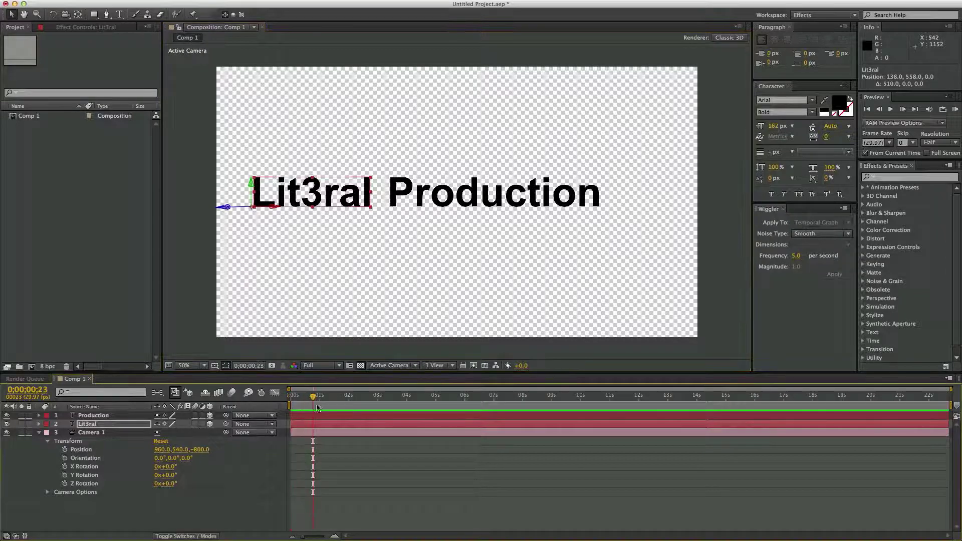
click(342, 416)
click(341, 424)
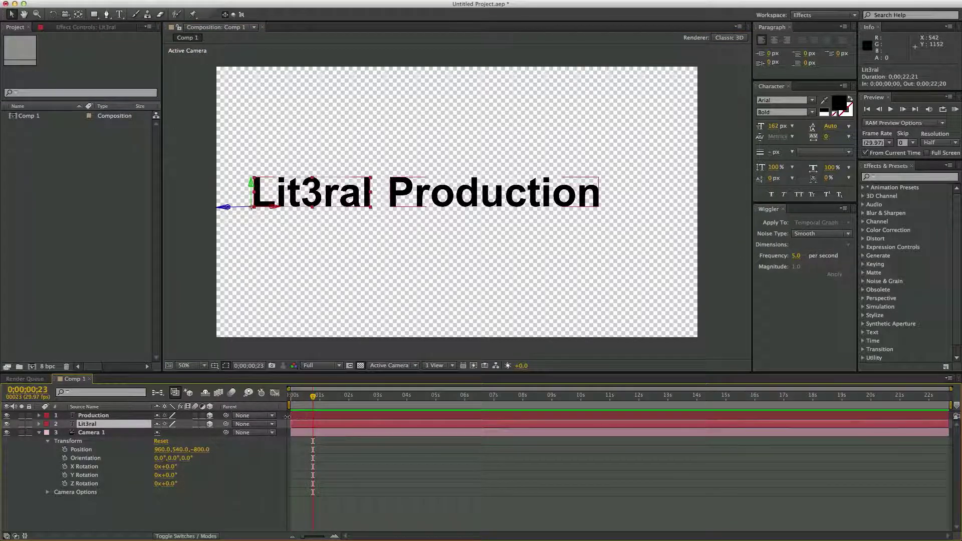
click(290, 414)
drag(291, 415, 409, 414)
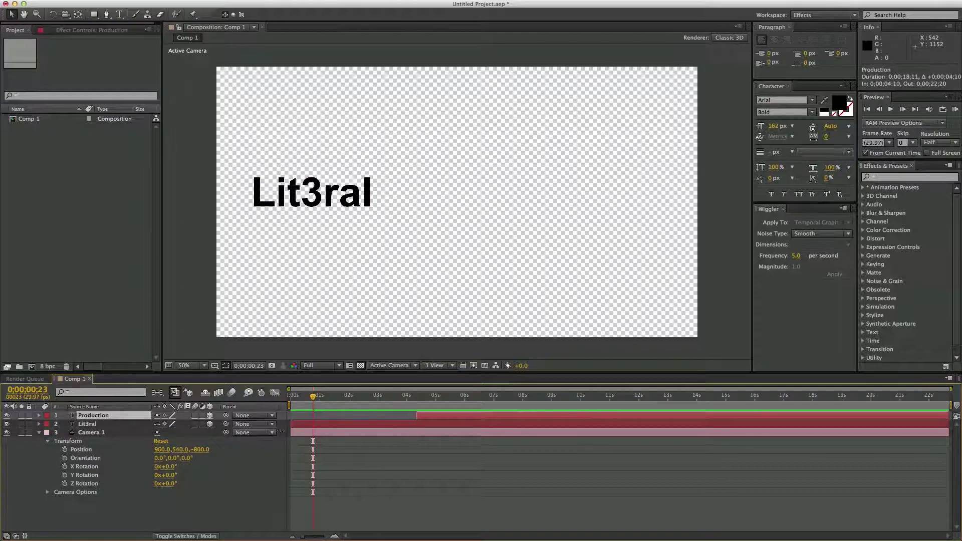
drag(291, 424, 348, 423)
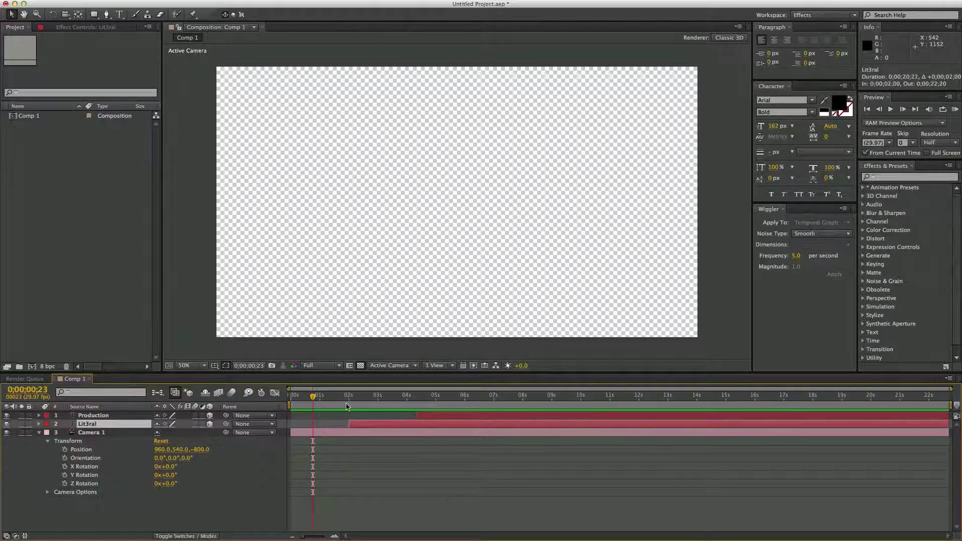
drag(415, 417, 409, 418)
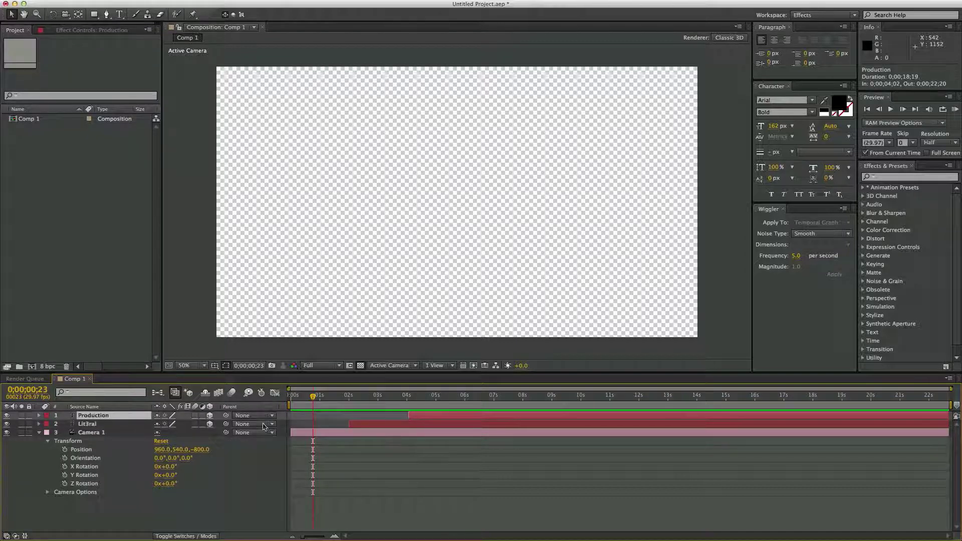
Preview the composition from the start to check when the two text layers appear
drag(314, 400, 261, 396)
key(KP_0)
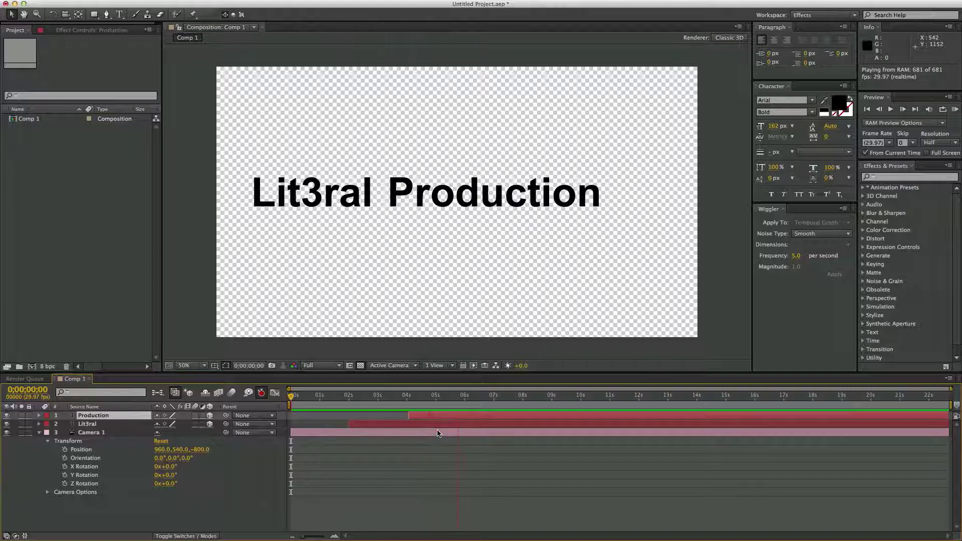
key(space)
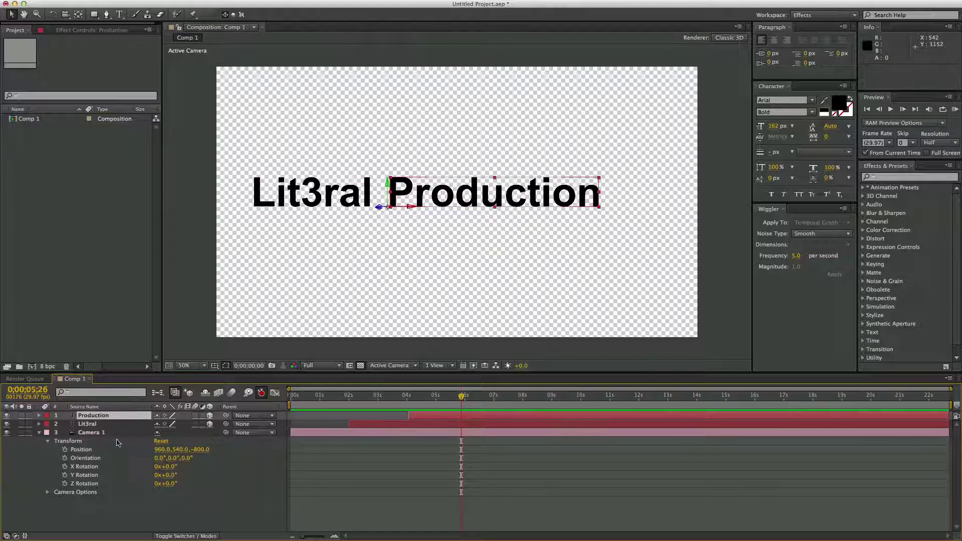
Start keyframing Camera 1's Position at 0;00;00;00
drag(407, 404, 328, 398)
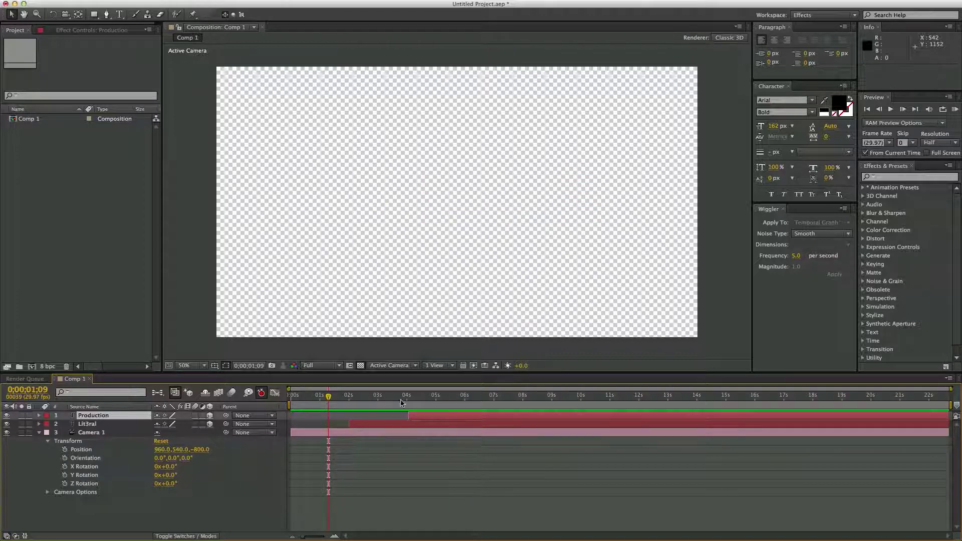
drag(332, 397, 287, 397)
click(65, 450)
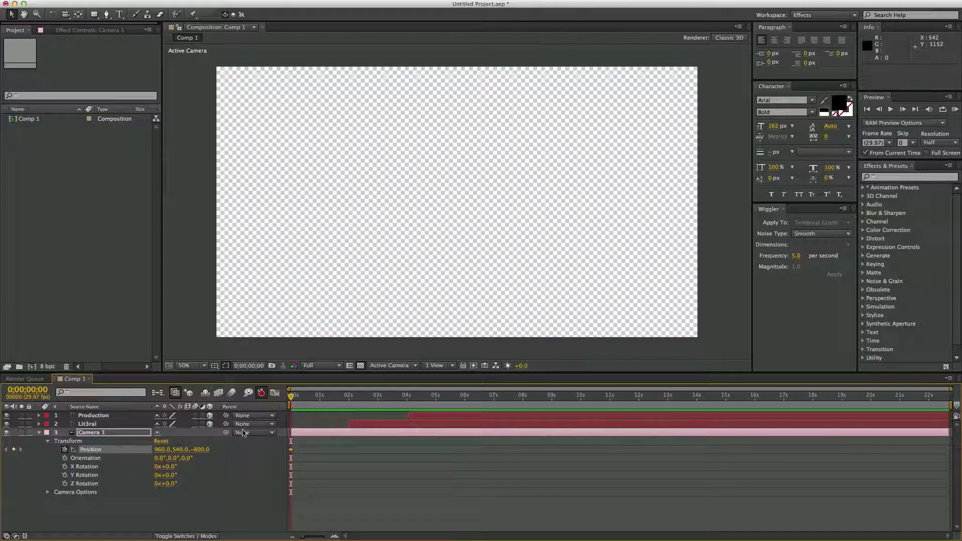
At 0;00;02;27, set Camera 1's Position to 398, 540, -288 to frame Lit3ral closely
drag(349, 398, 375, 400)
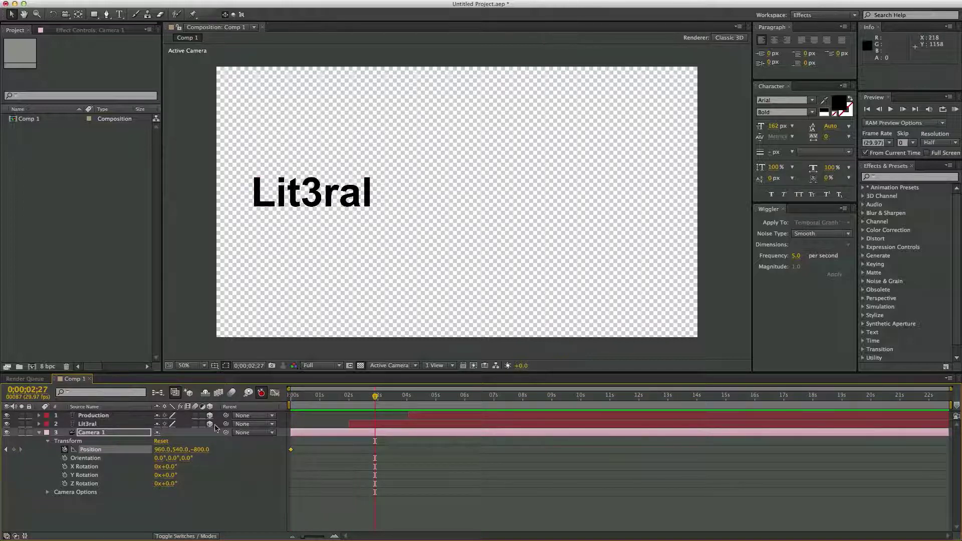
drag(201, 451, 250, 450)
drag(156, 449, 23, 448)
drag(185, 450, 309, 472)
drag(161, 450, 120, 448)
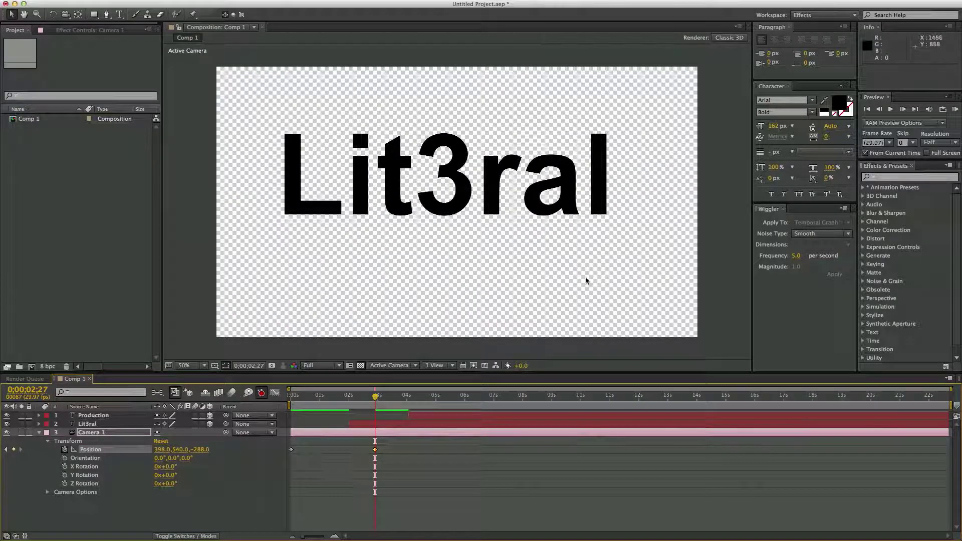
Move Camera 1 to about 370, 540, -280 using the Top view, and return to the Active Camera view
click(392, 365)
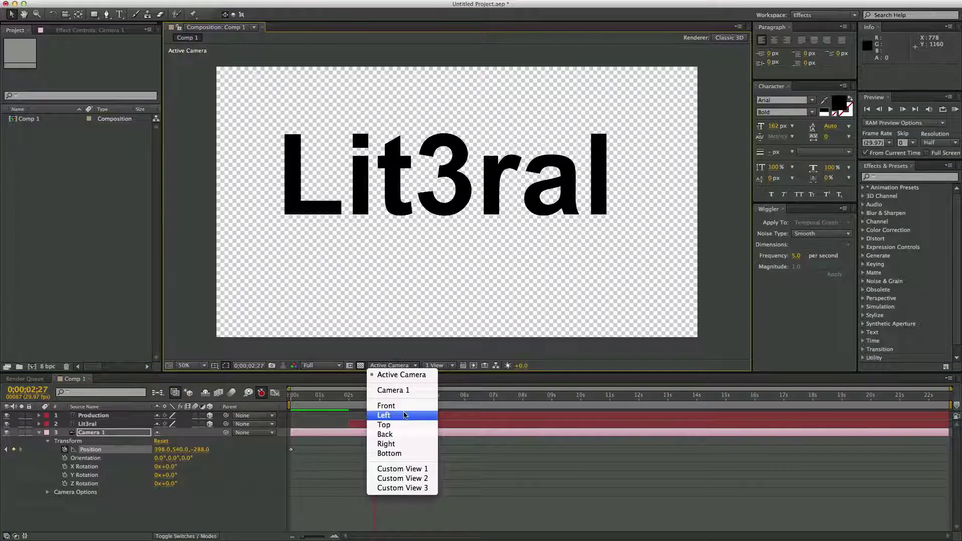
click(398, 425)
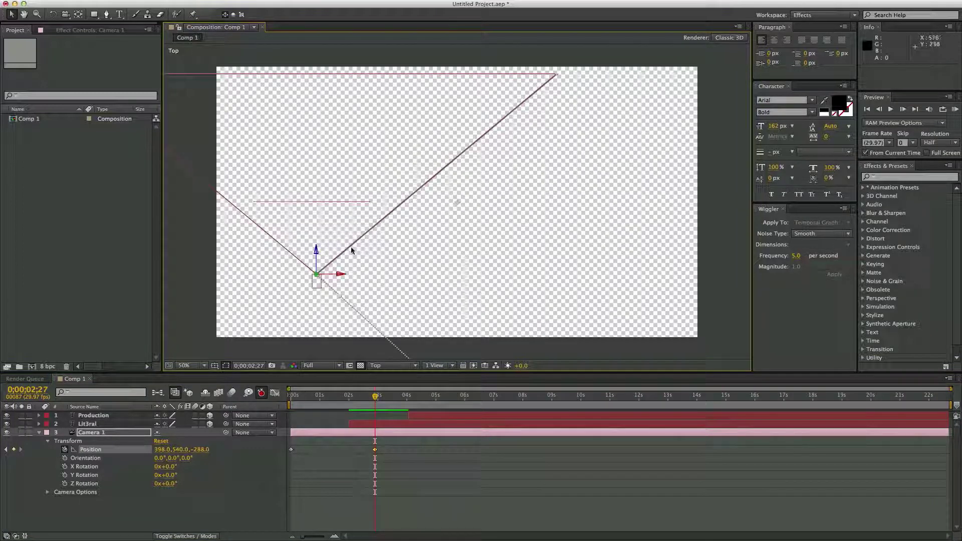
mouse_move(318, 278)
mouse_down()
mouse_move(309, 275)
mouse_move(311, 286)
mouse_up()
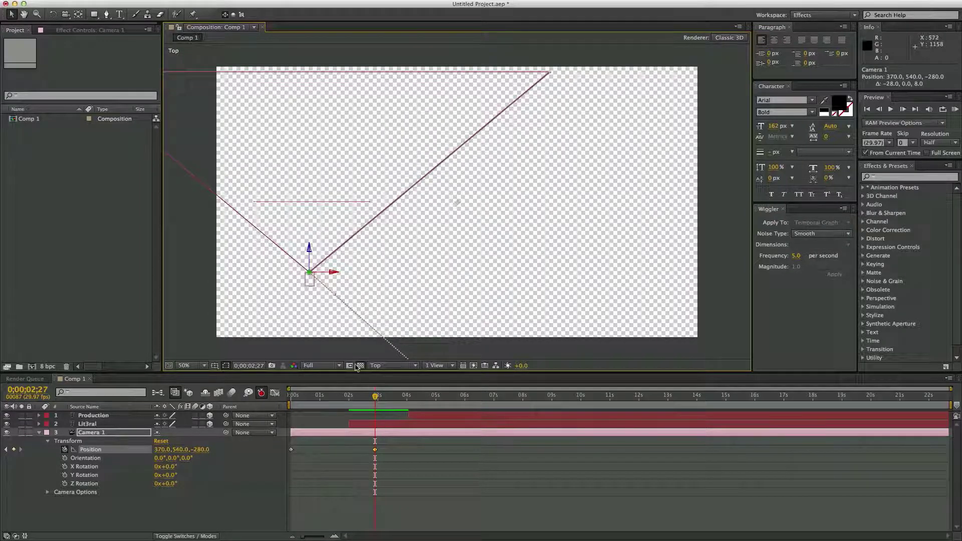
click(401, 365)
click(401, 374)
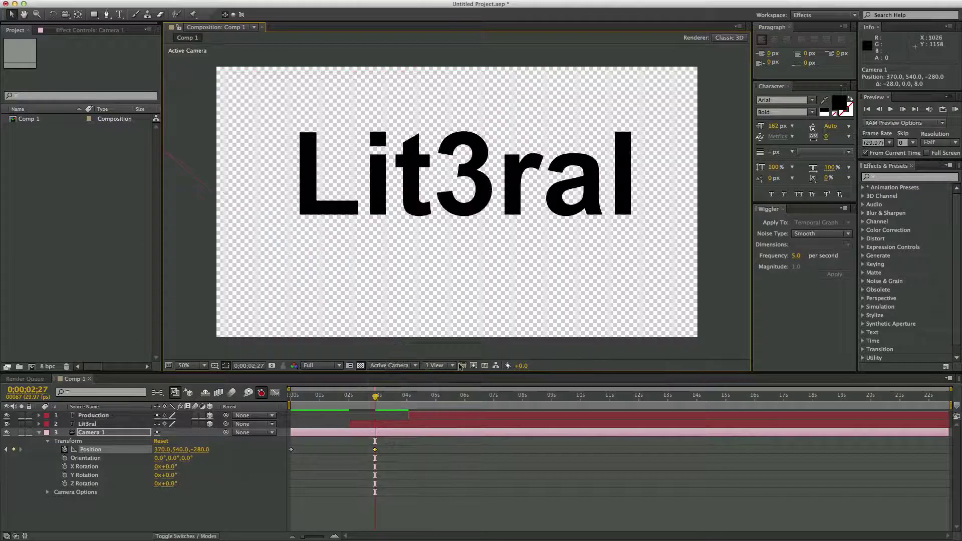
Copy Camera 1's Position keyframe at 0;00;02;27 and paste it at 0;00;04;01 to hold the framing
drag(384, 396, 360, 397)
drag(367, 396, 406, 400)
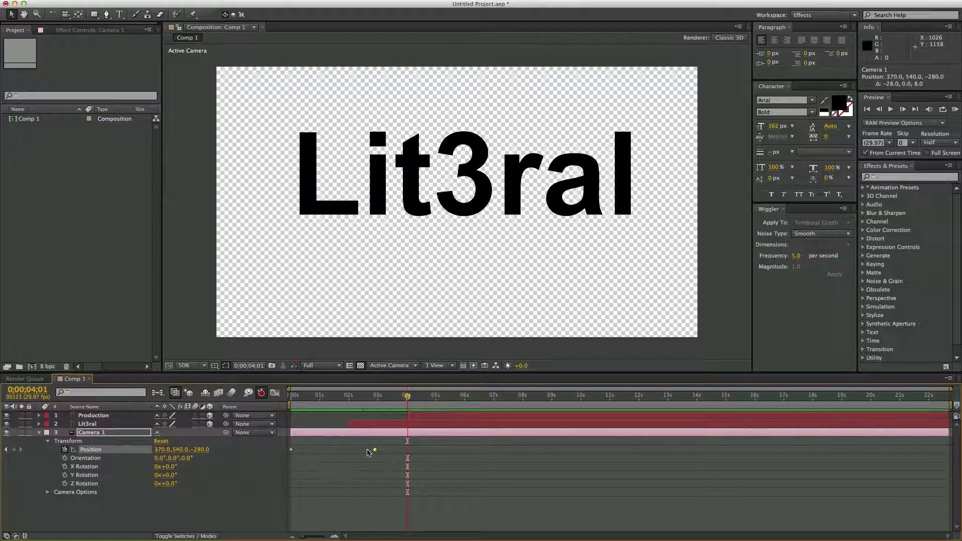
mouse_move(376, 451)
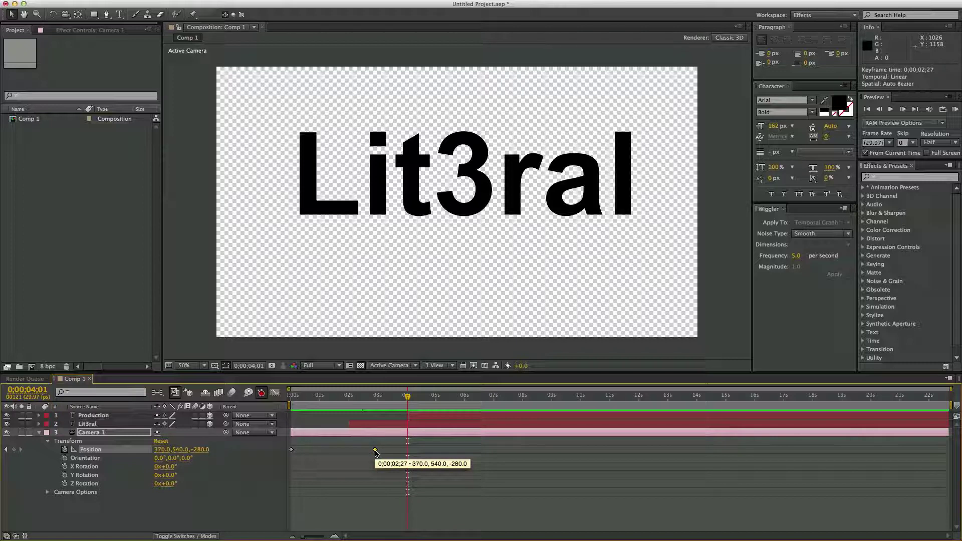
key(super+c)
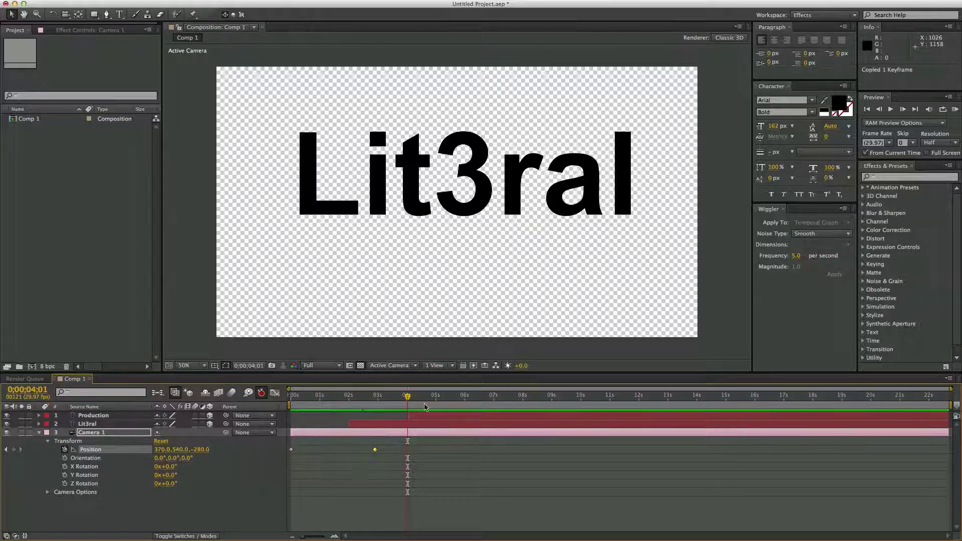
key(super+v)
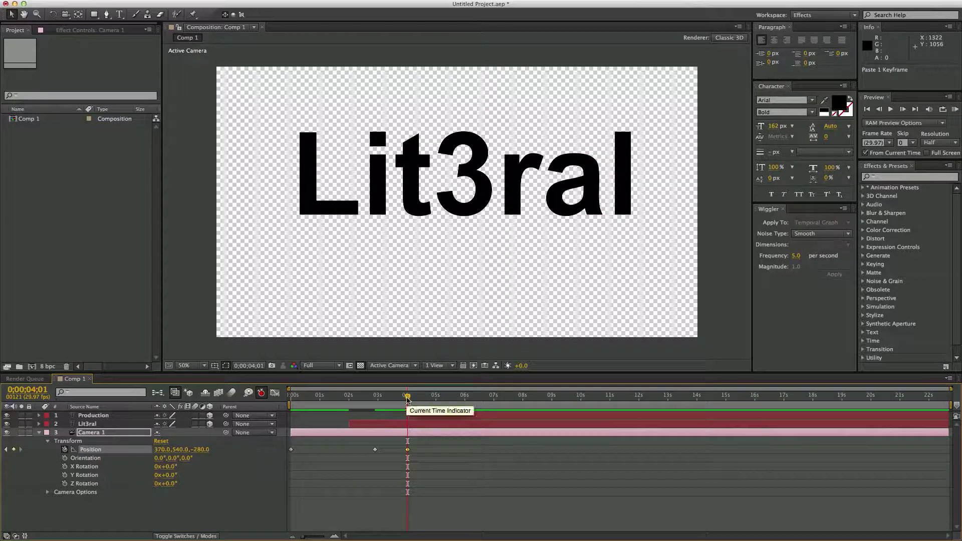
At 0;00;04;02, set Camera 1's Position to 1104, 540, -433 to frame Production
drag(407, 398, 408, 398)
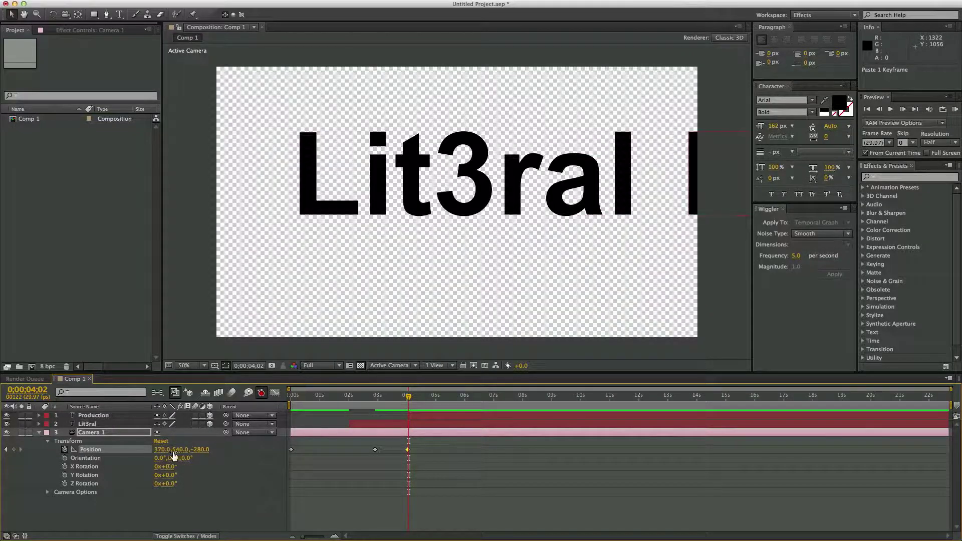
drag(163, 450, 245, 454)
mouse_move(162, 449)
mouse_down()
mouse_move(249, 453)
mouse_move(151, 449)
mouse_move(170, 450)
mouse_up()
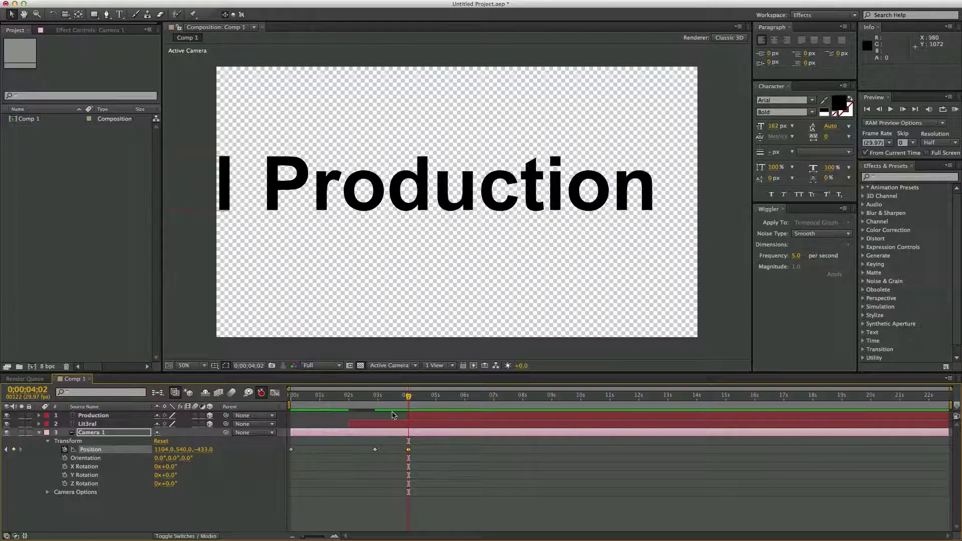
Play a RAM preview of the camera move from the start of the composition
drag(414, 396, 291, 397)
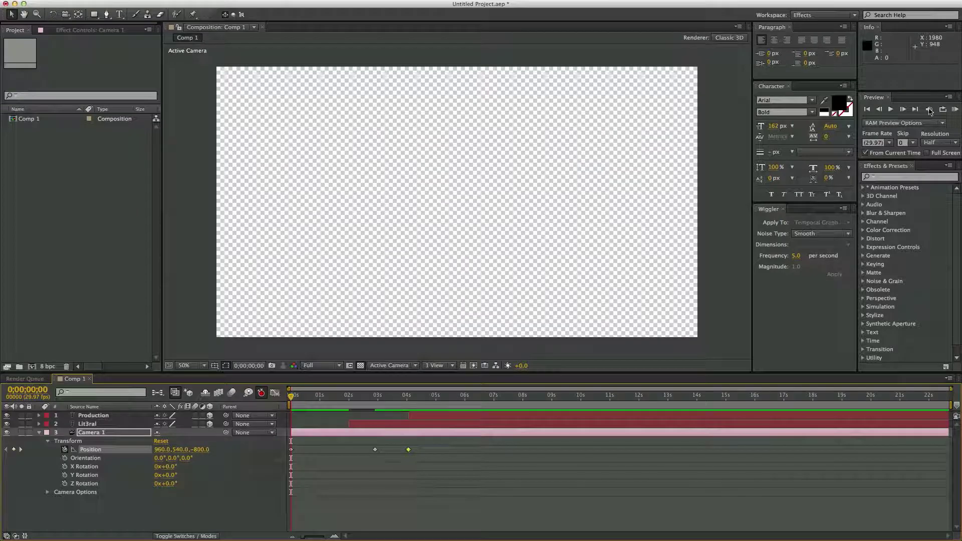
click(954, 110)
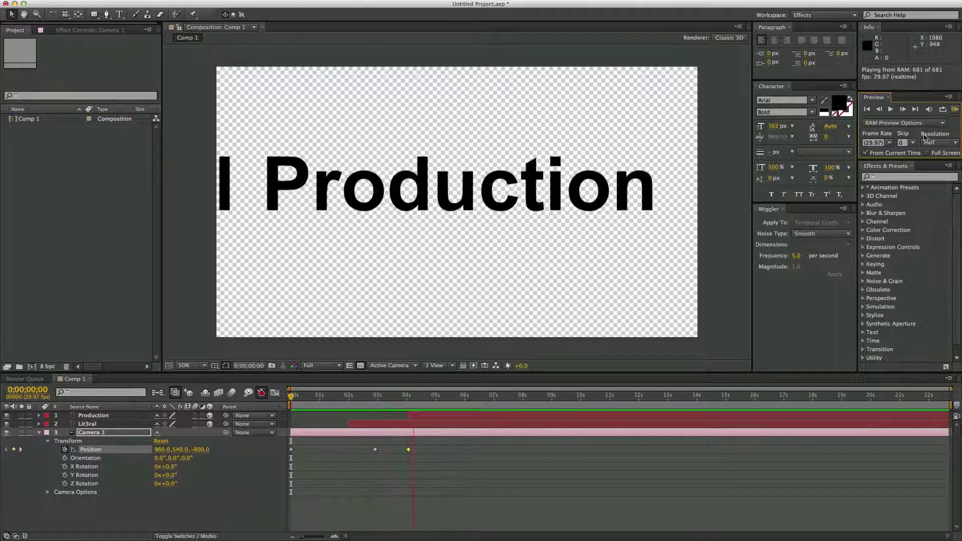
key(space)
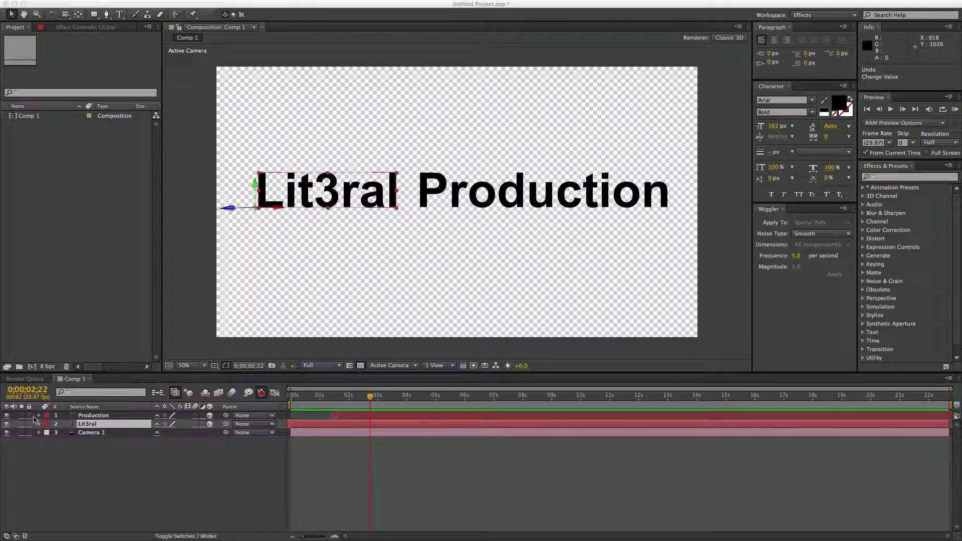
Reveal the Lit3ral layer's text properties and start keyframing its Source Text at 0;00;00;05
click(39, 424)
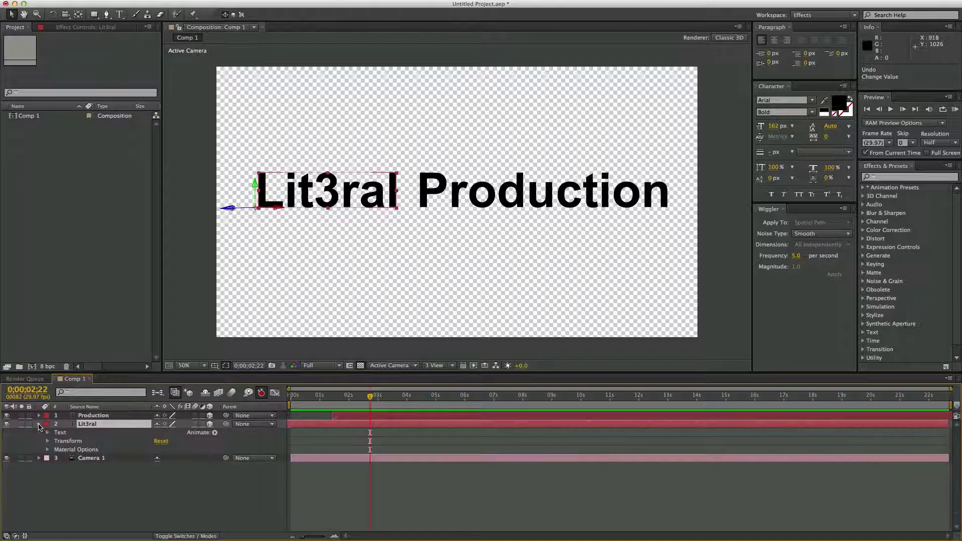
click(47, 433)
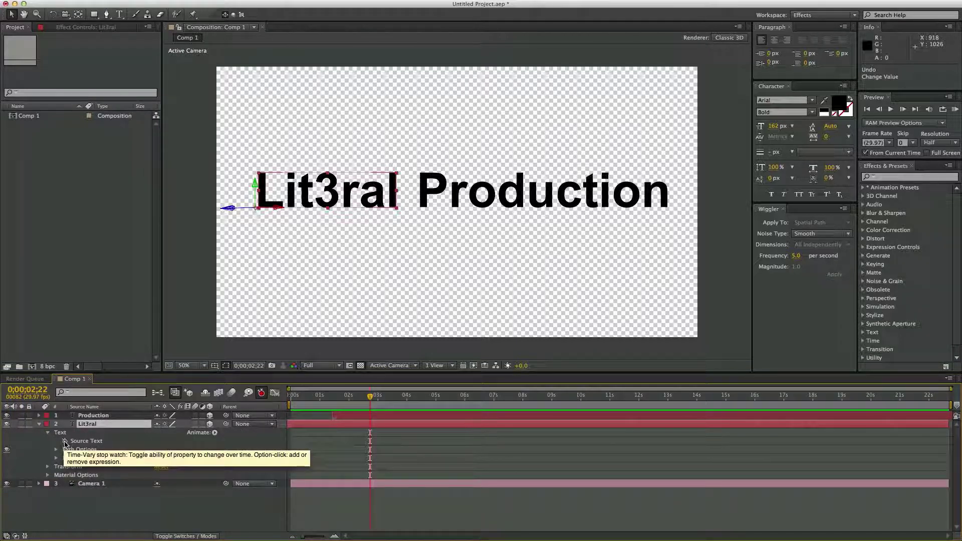
drag(351, 396, 296, 407)
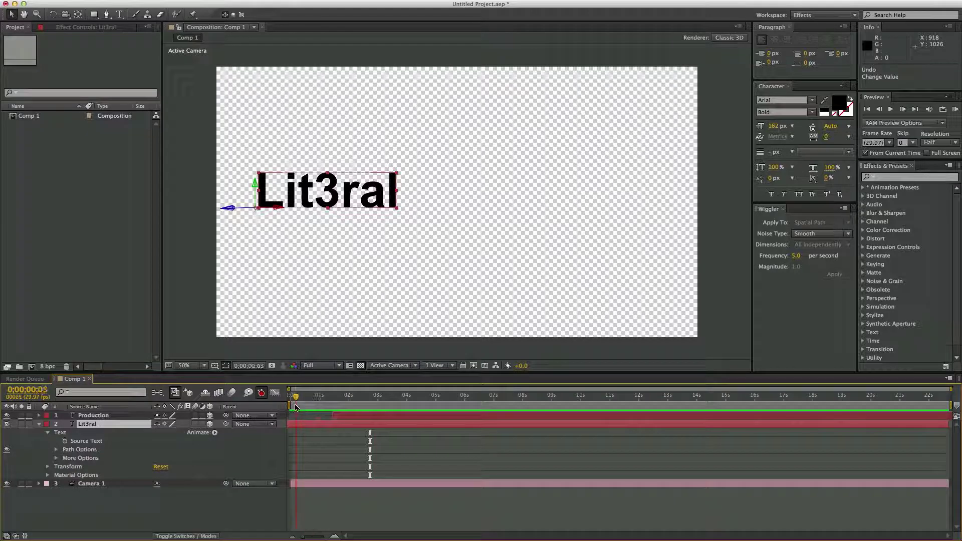
click(65, 441)
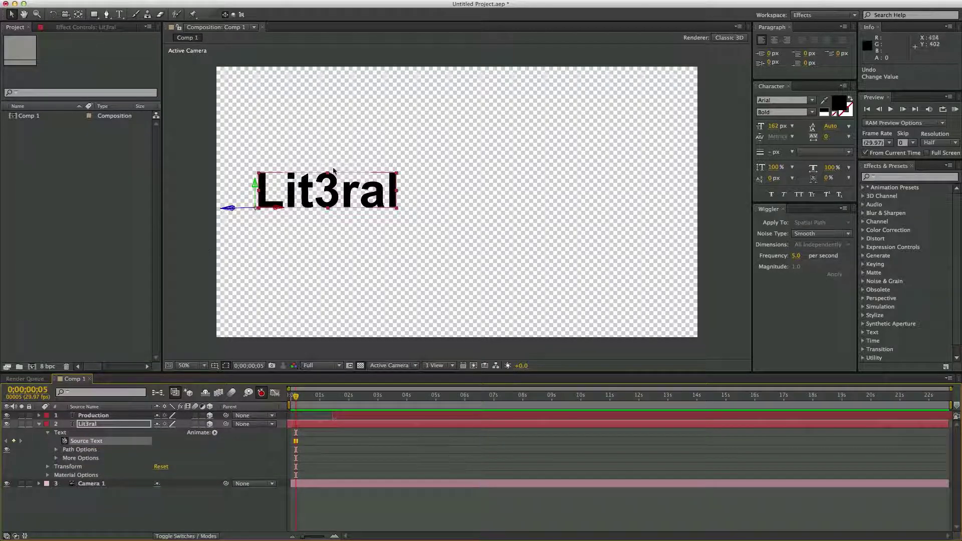
Replace the 3 in Lit3ral with an e so the word reads "Literal"
double_click(351, 189)
click(338, 191)
key(BackSpace)
text(e)
At 0;00;01;13, replace the e in Literal with a 3 so the text changes to "Lit3ral"
drag(316, 401, 333, 398)
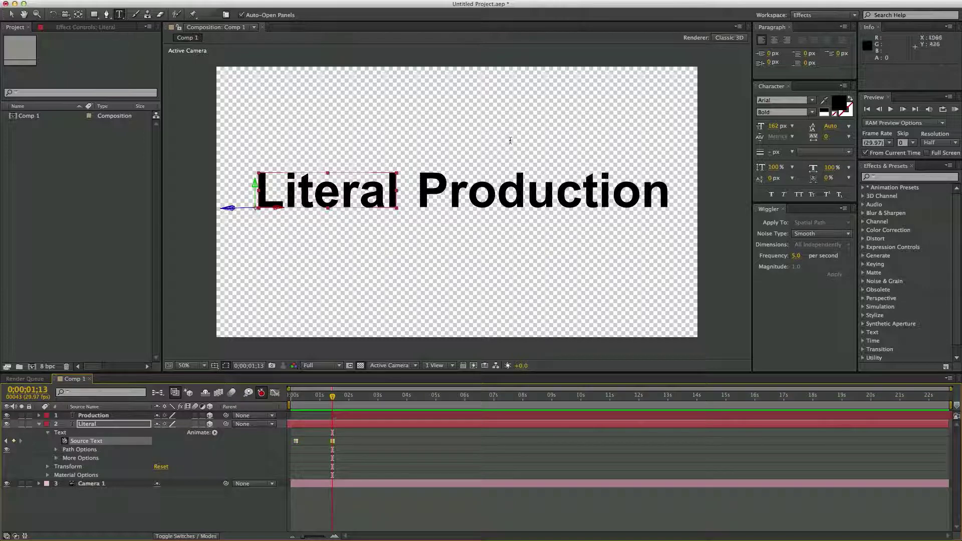
double_click(327, 185)
click(339, 188)
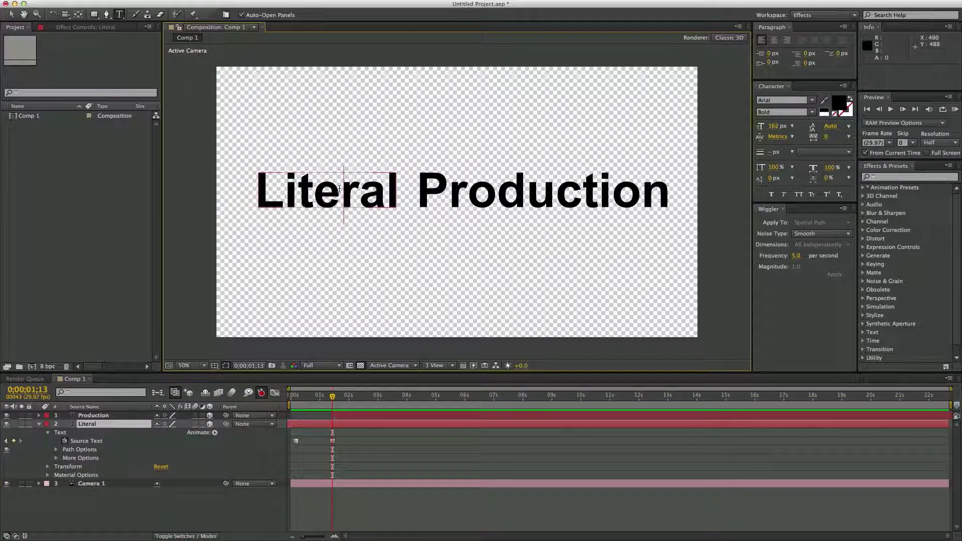
key(BackSpace)
text(3)
click(358, 447)
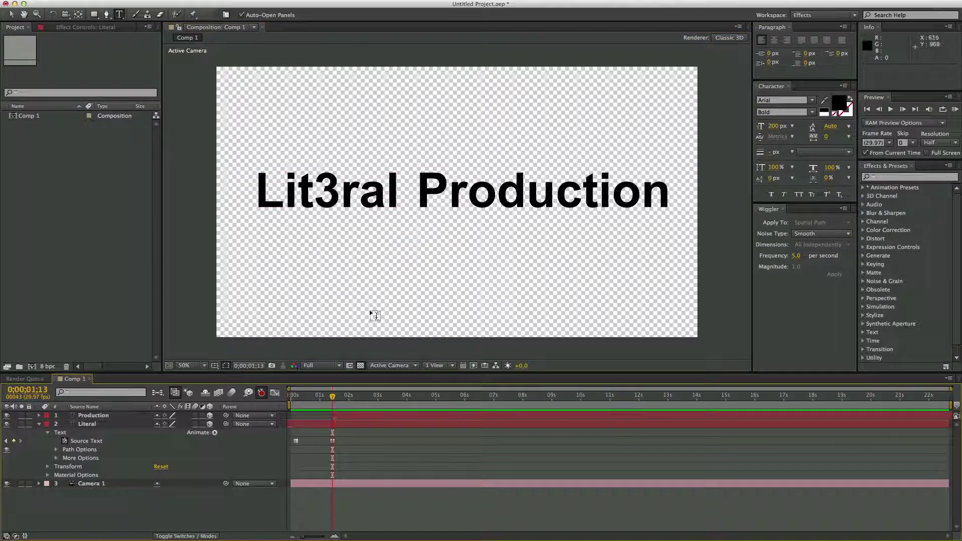
drag(332, 398, 353, 399)
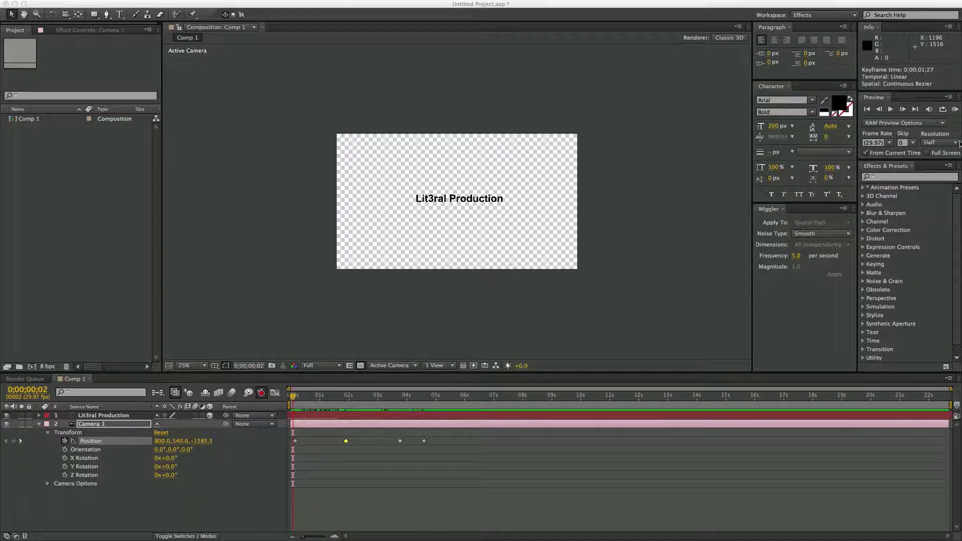
Preview the camera animation and examine its motion between the second and third Position keyframes
click(954, 109)
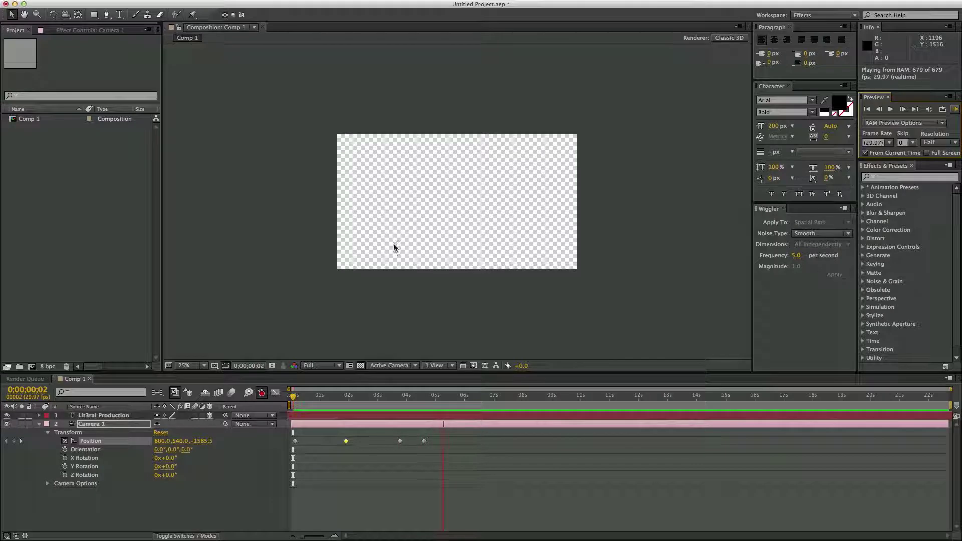
click(346, 397)
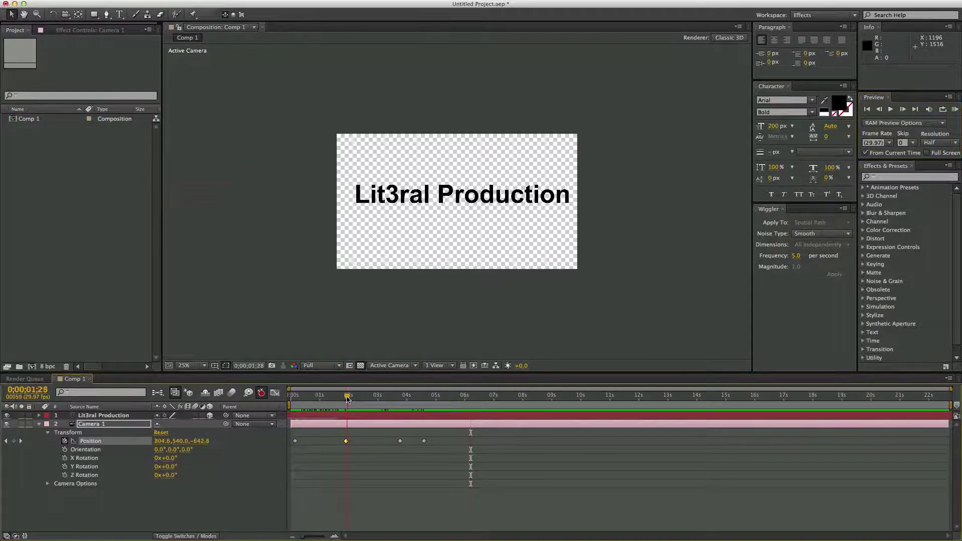
drag(346, 396, 368, 402)
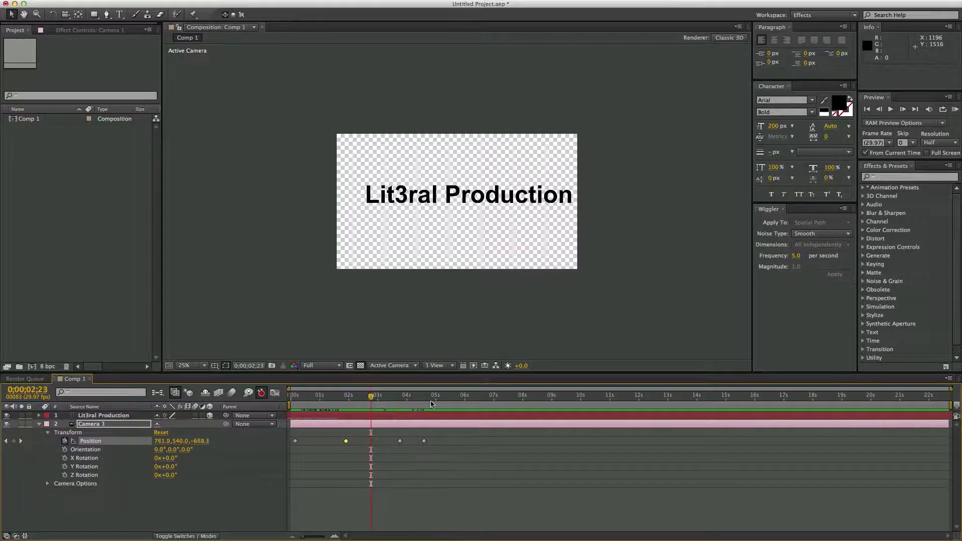
Set the temporal interpolation of Camera 1's Position keyframe at 0;00;01;27 to Hold
right_click(346, 442)
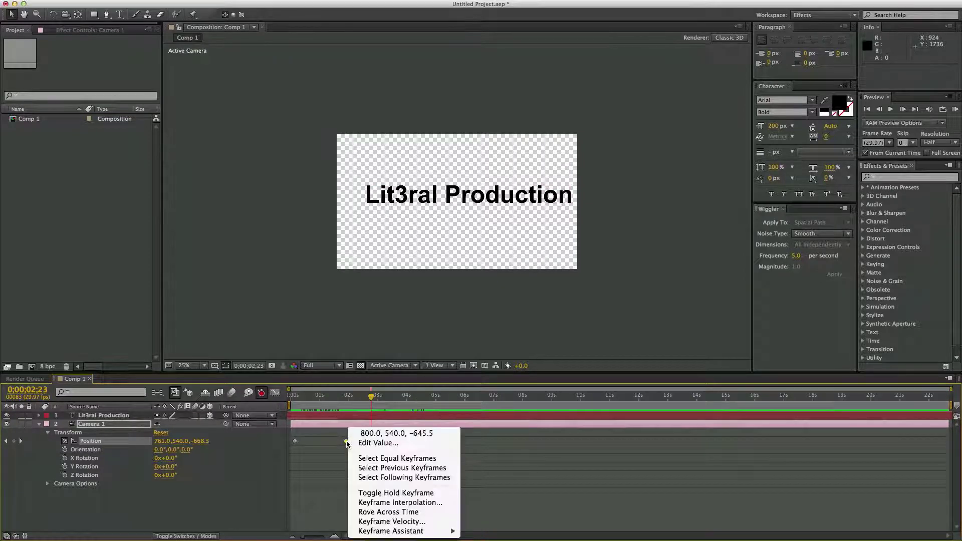
click(434, 502)
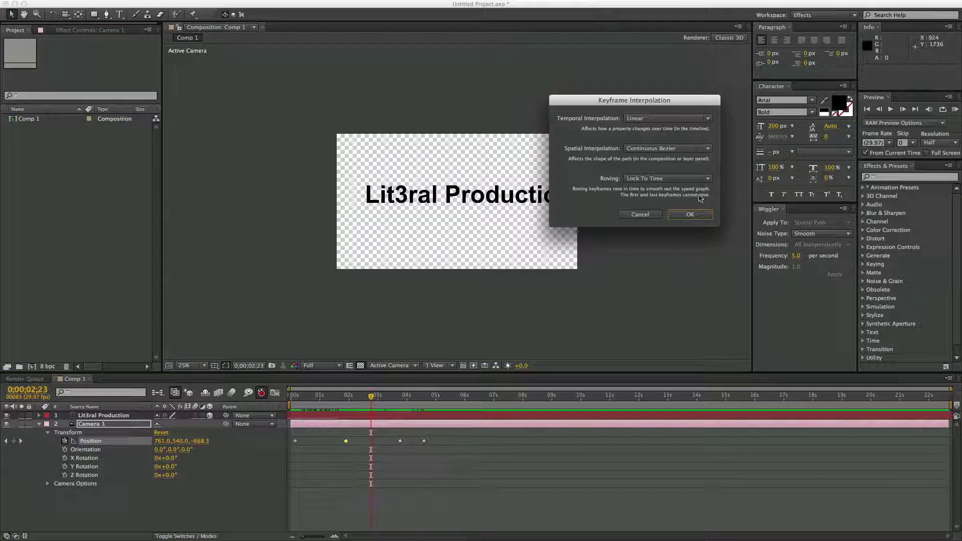
click(644, 119)
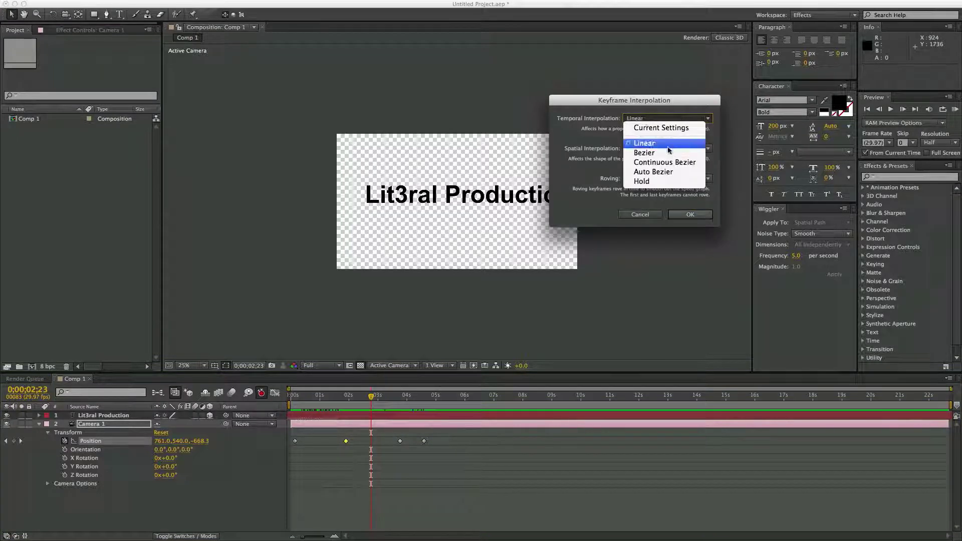
click(658, 182)
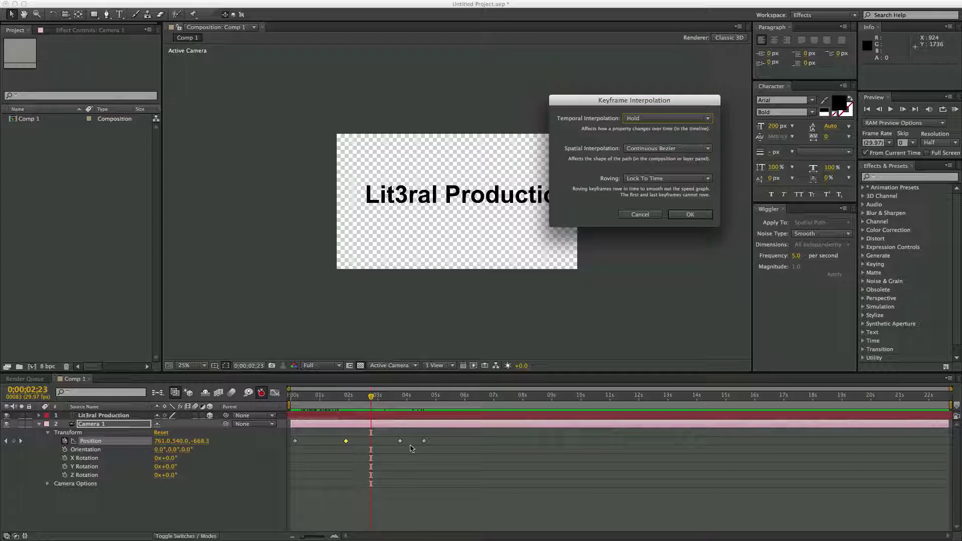
click(686, 215)
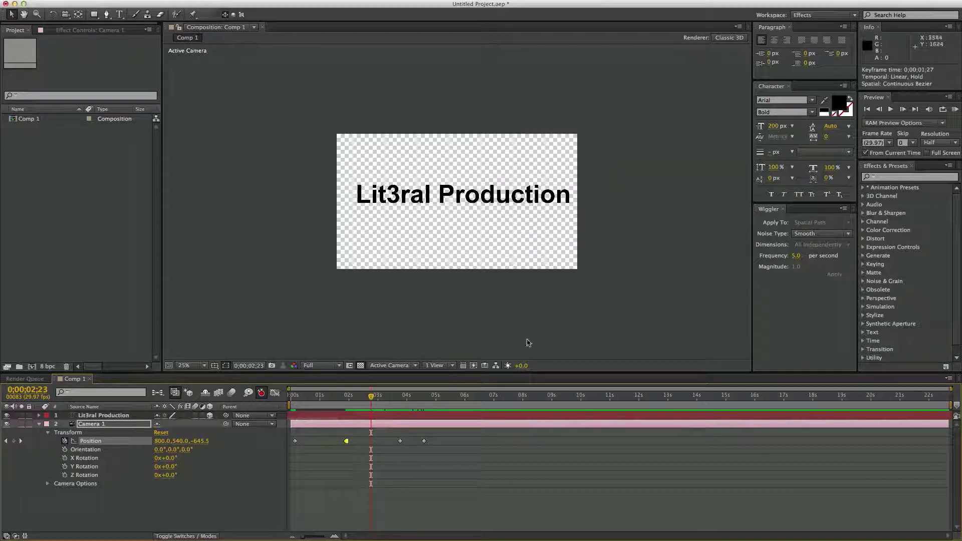
Scrub through Camera 1's Position keyframes, and preview the camera animation from the start of the composition
drag(346, 396, 445, 399)
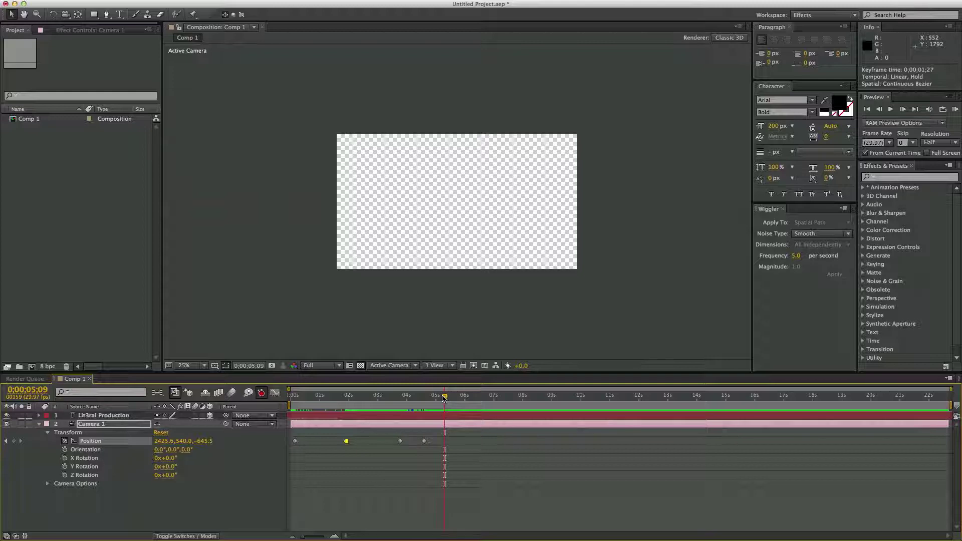
key(Home)
key(equal)
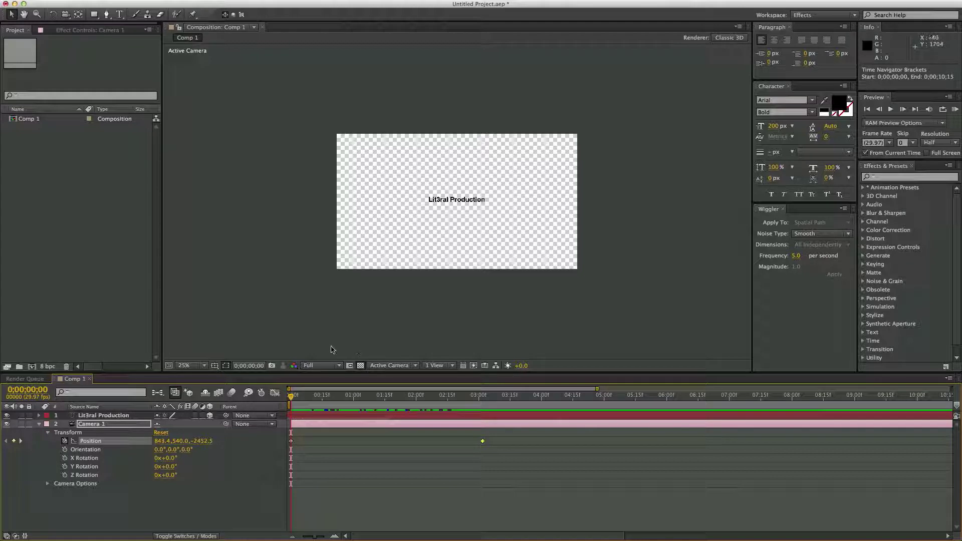
key(KP_0)
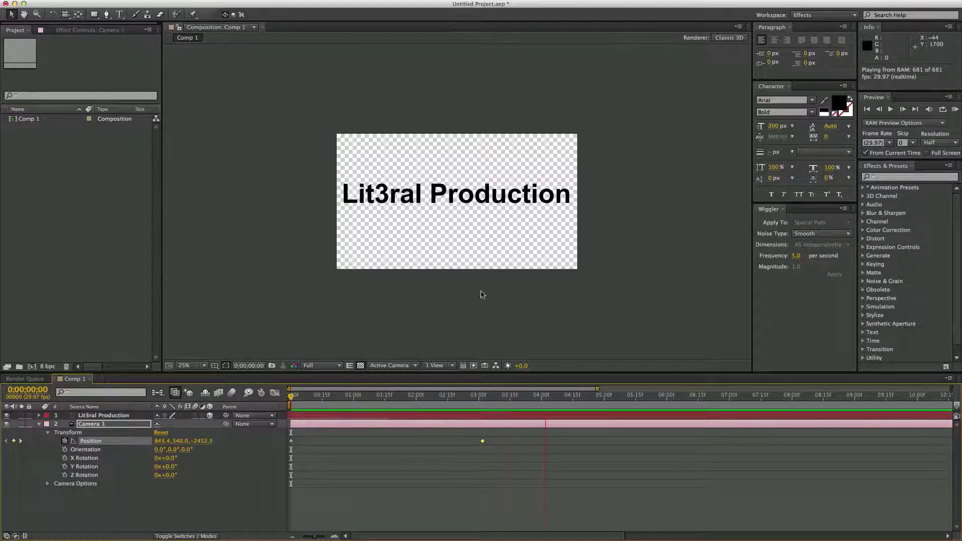
Apply Easy Ease to Camera 1's Position keyframe at 0;00;03;02 and preview the camera move from the start
click(484, 439)
right_click(483, 443)
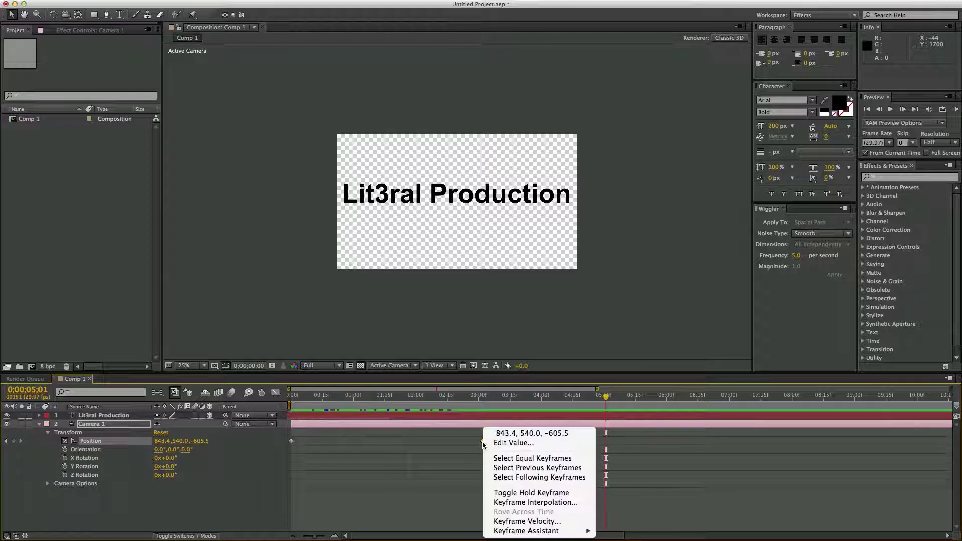
mouse_move(564, 531)
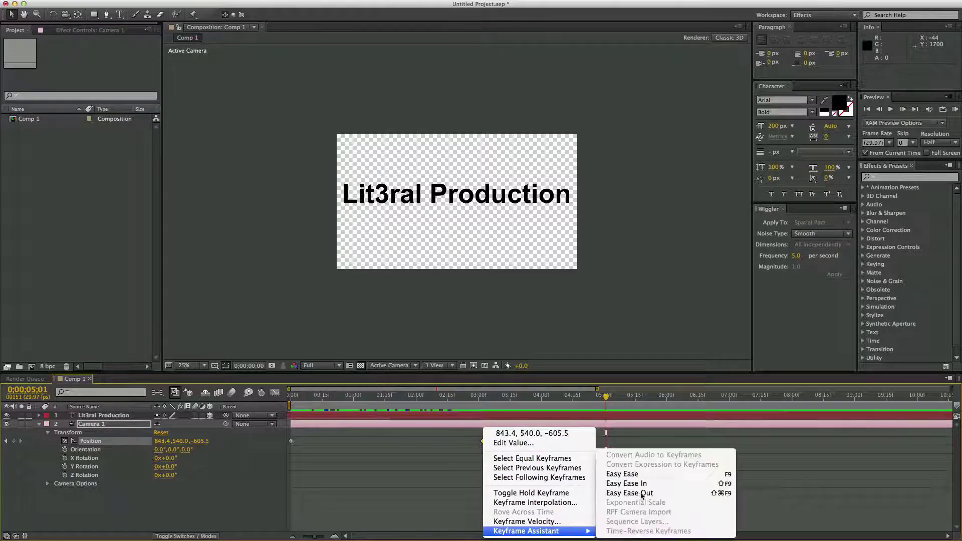
click(623, 474)
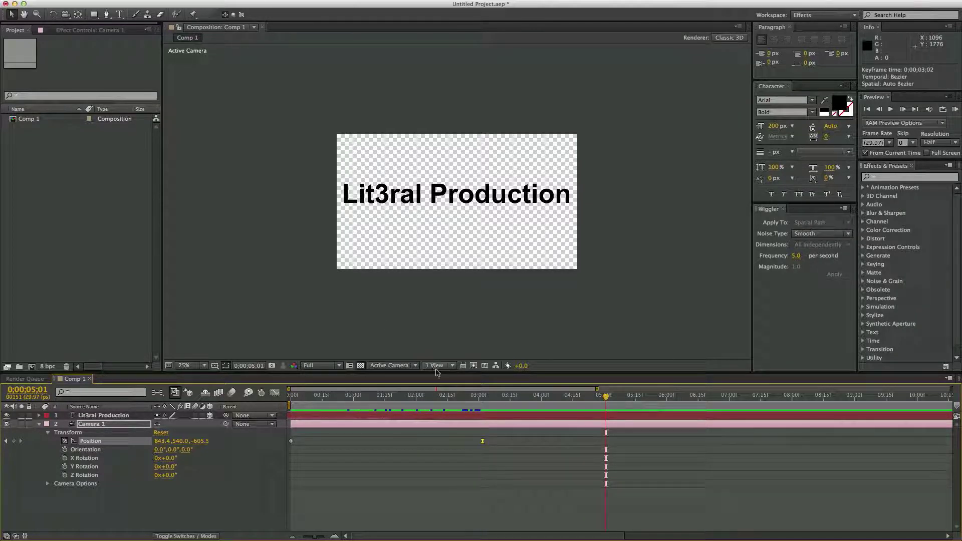
drag(484, 399, 292, 408)
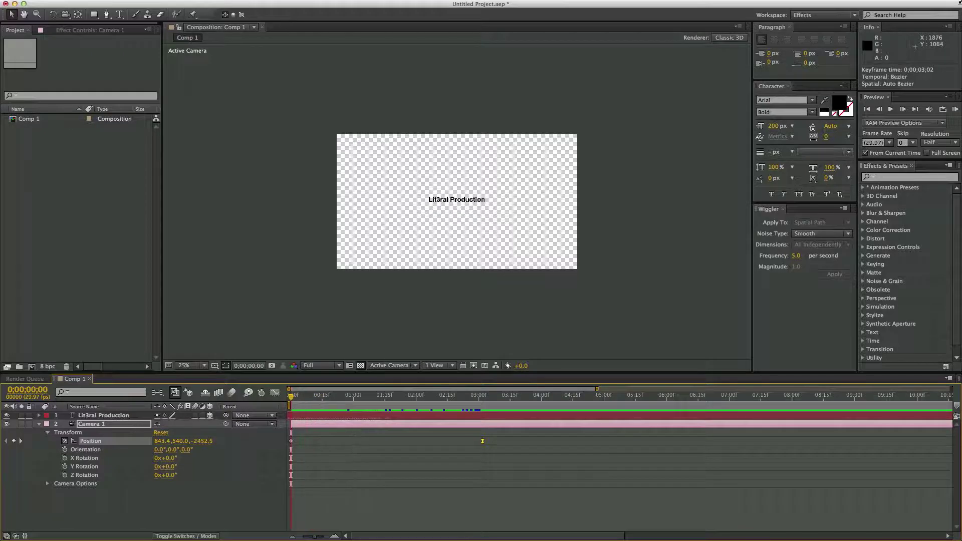
key(KP_0)
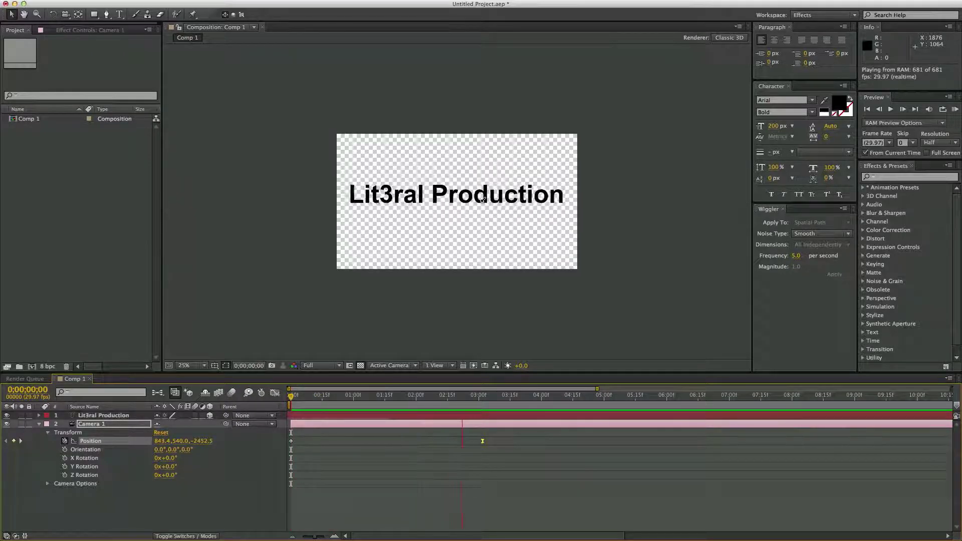
key(space)
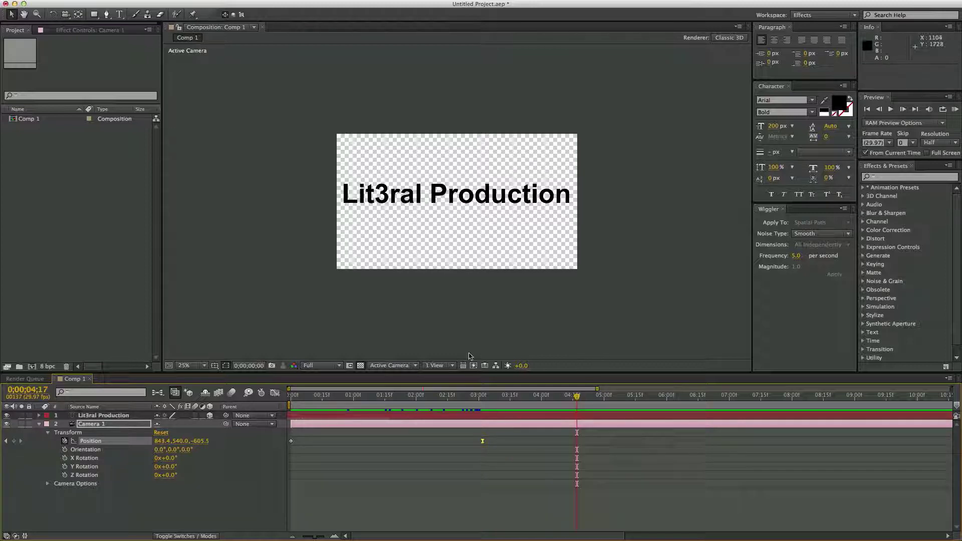
In the Graph Editor, lower the speed of Camera 1's first Position keyframe to 0 px/sec and preview the eased move
click(275, 395)
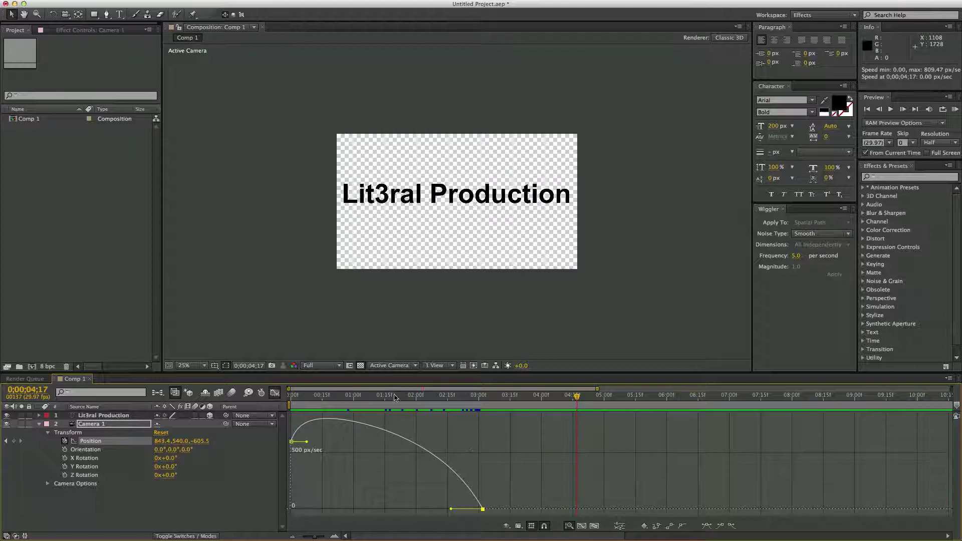
drag(415, 396, 331, 397)
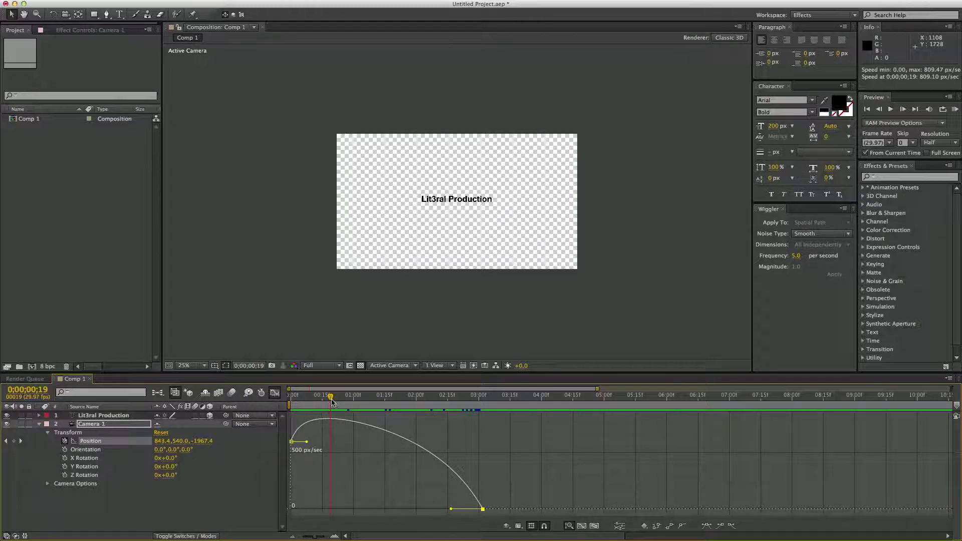
drag(330, 398, 291, 398)
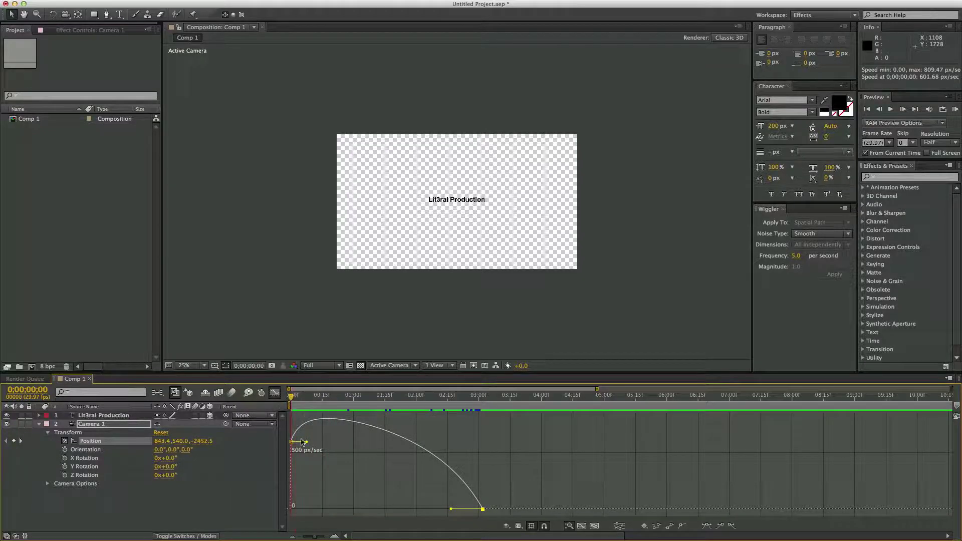
drag(294, 443, 293, 510)
drag(296, 398, 275, 420)
key(KP_0)
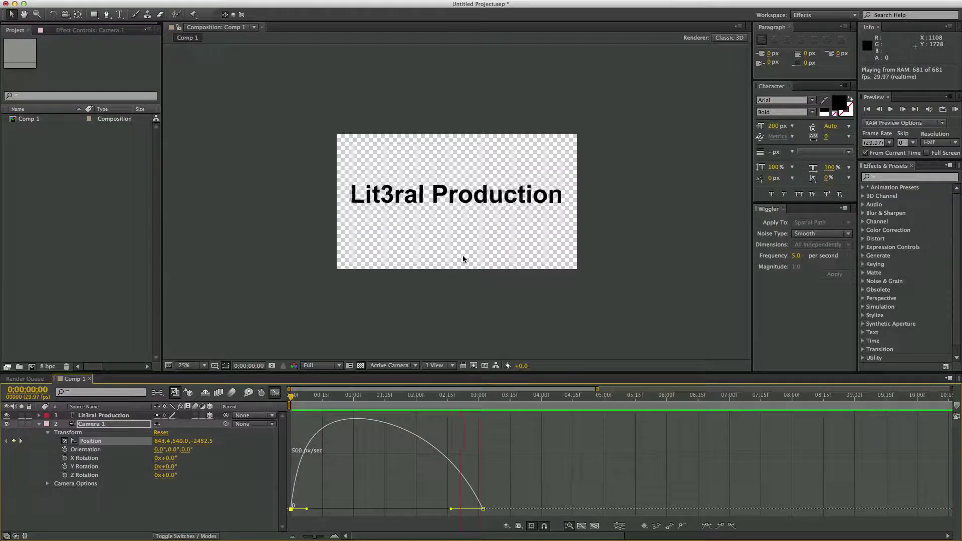
key(space)
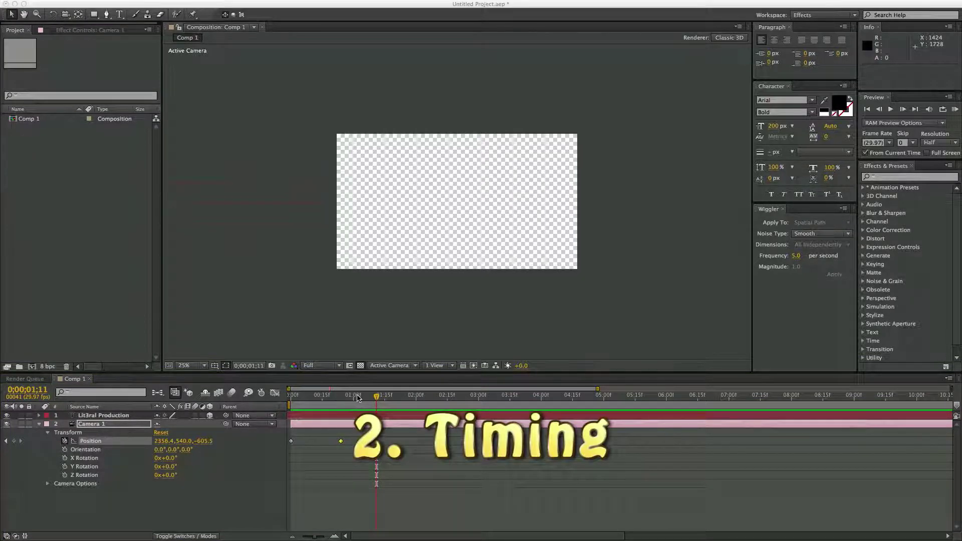
Preview the sideways camera move from 0;00;00;00 and examine its timing between the two Position keyframes
drag(360, 398, 290, 398)
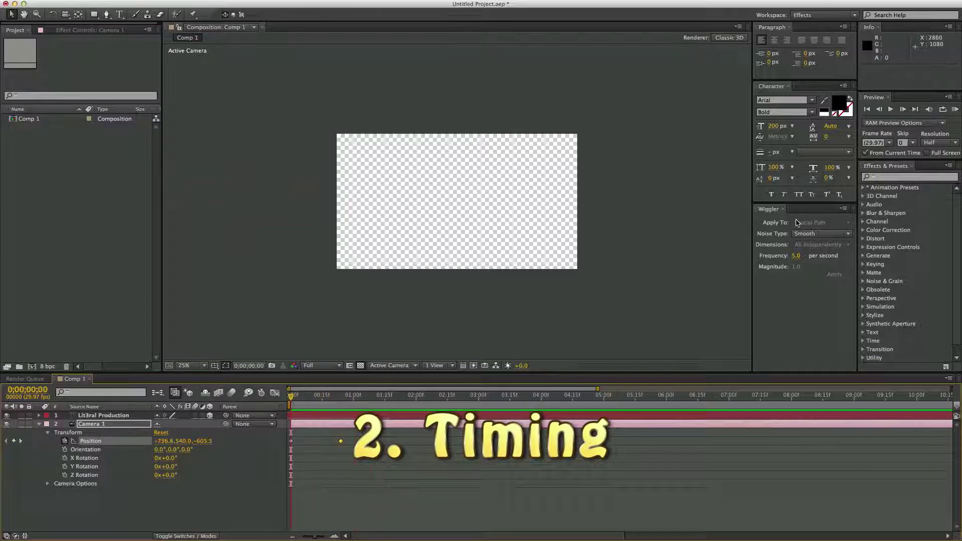
click(955, 109)
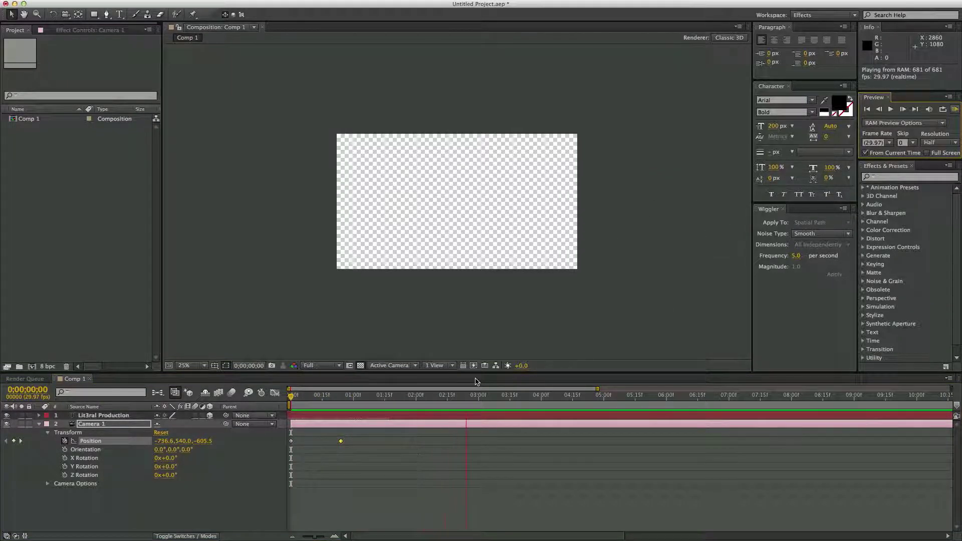
key(space)
click(490, 399)
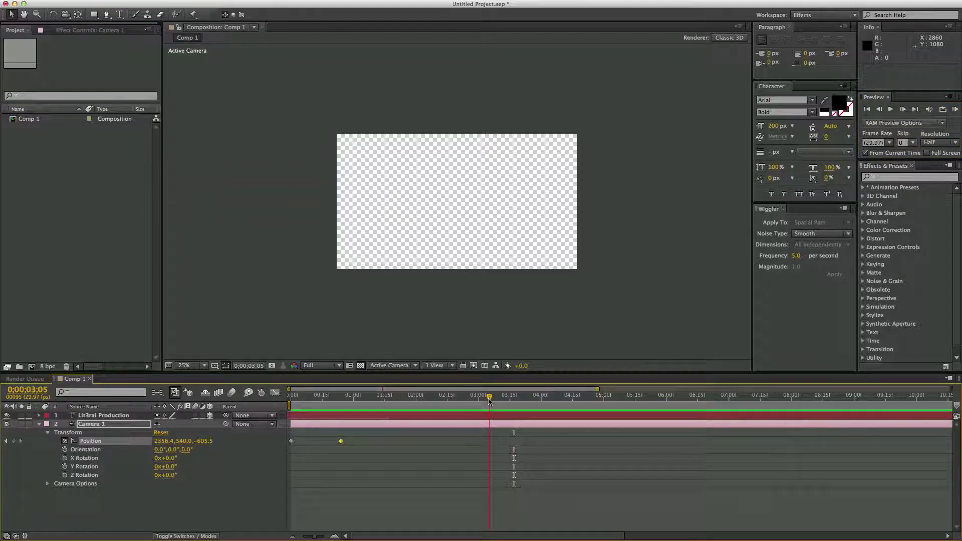
drag(489, 400, 512, 440)
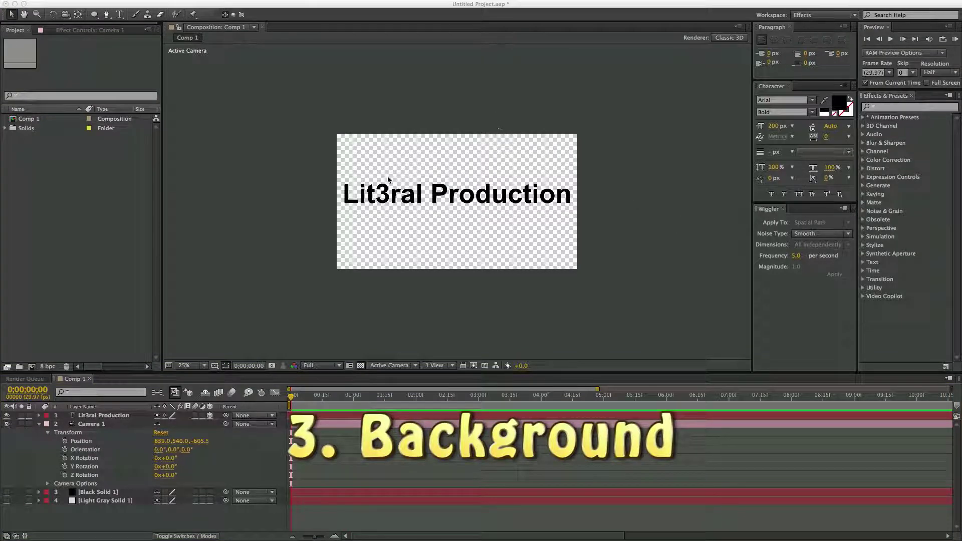
Show the Light Gray Solid 1 and Black Solid 1 layers as the background behind the text
click(6, 500)
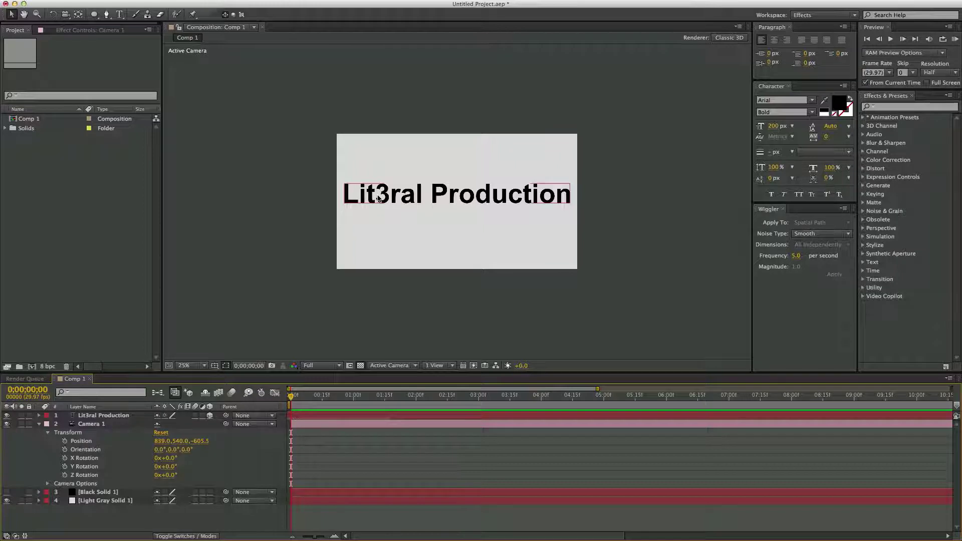
click(7, 492)
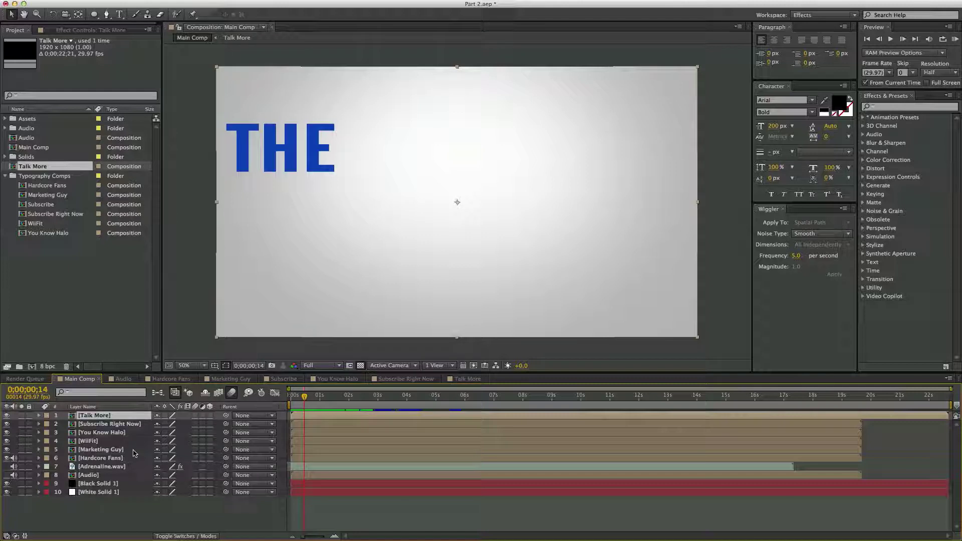
Look over the typography composition layers in Main Comp and examine the text layers inside the Talk More composition
click(135, 425)
click(134, 433)
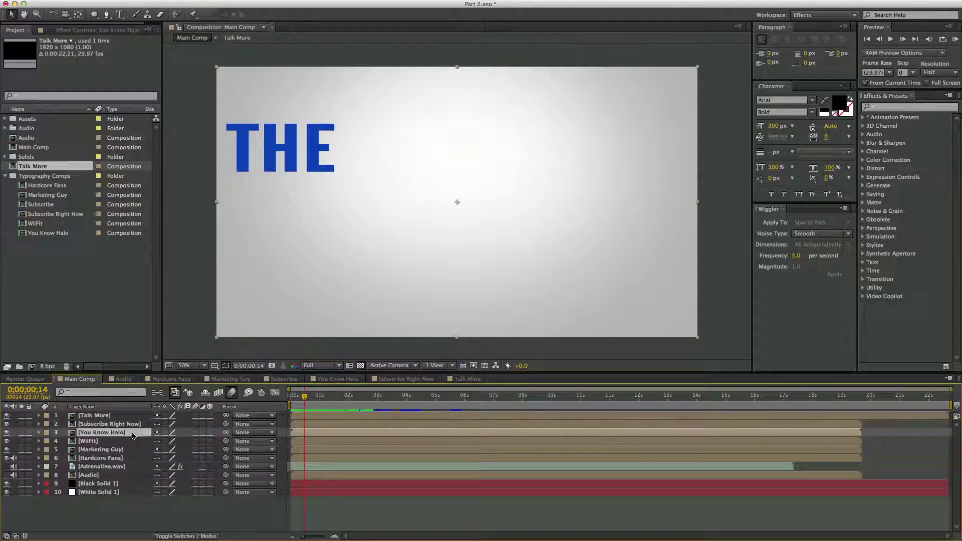
click(131, 441)
click(129, 450)
click(130, 457)
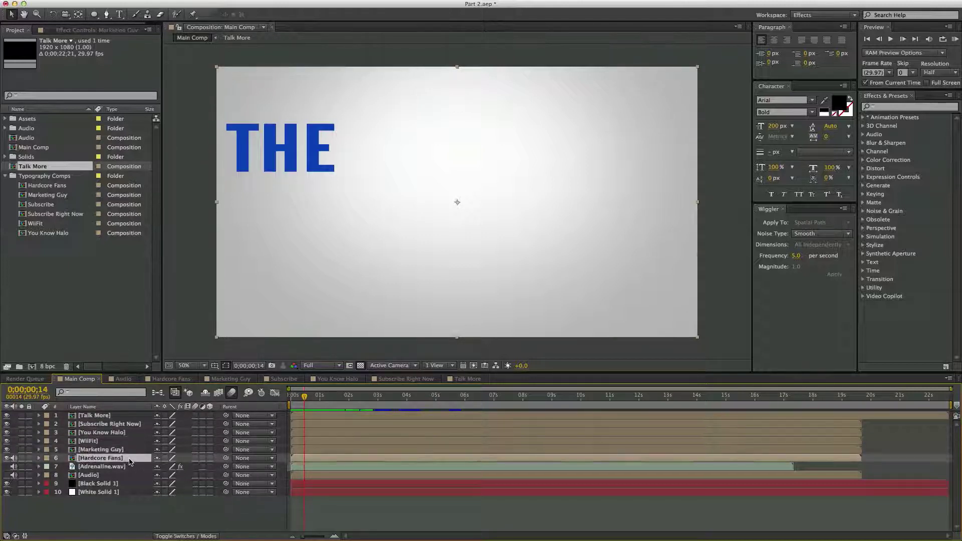
double_click(116, 415)
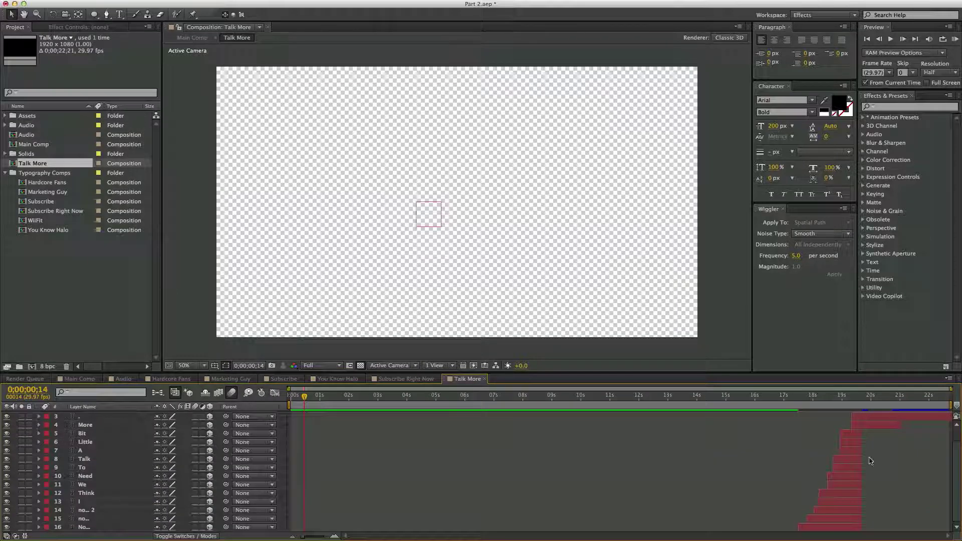
scroll(727, 506, up, 1)
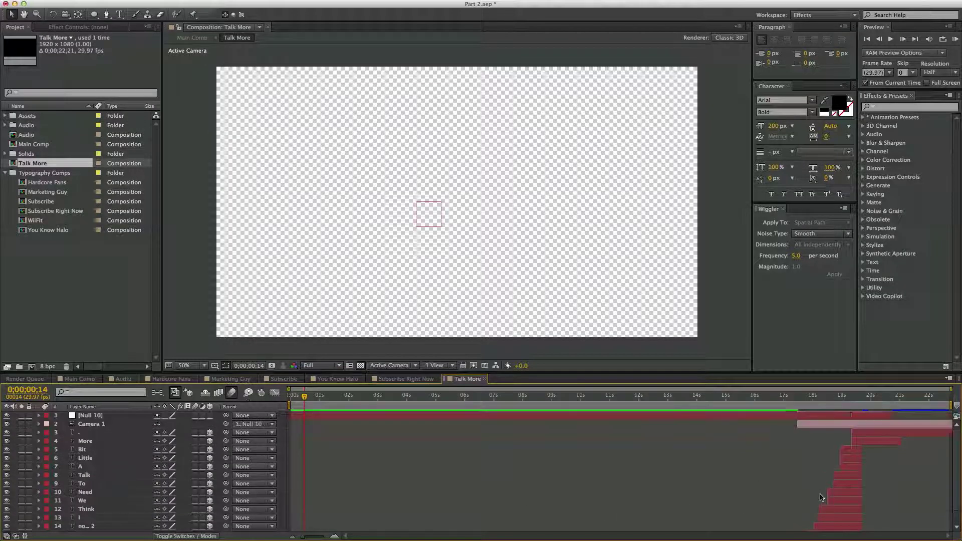
click(79, 378)
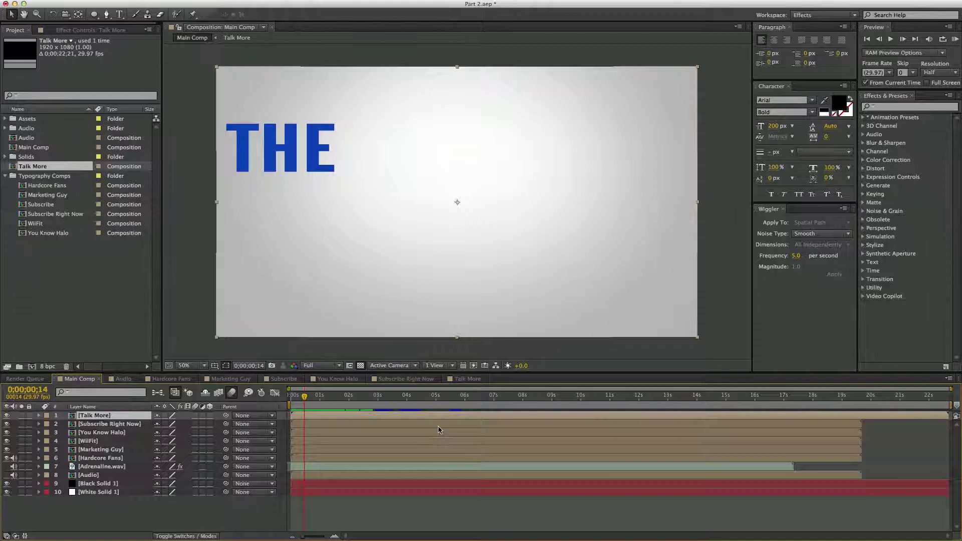
Review the nested layers from Subscribe Right Now to Hardcore Fans in Main Comp and scrub through the opening frames
click(107, 423)
click(113, 432)
click(114, 441)
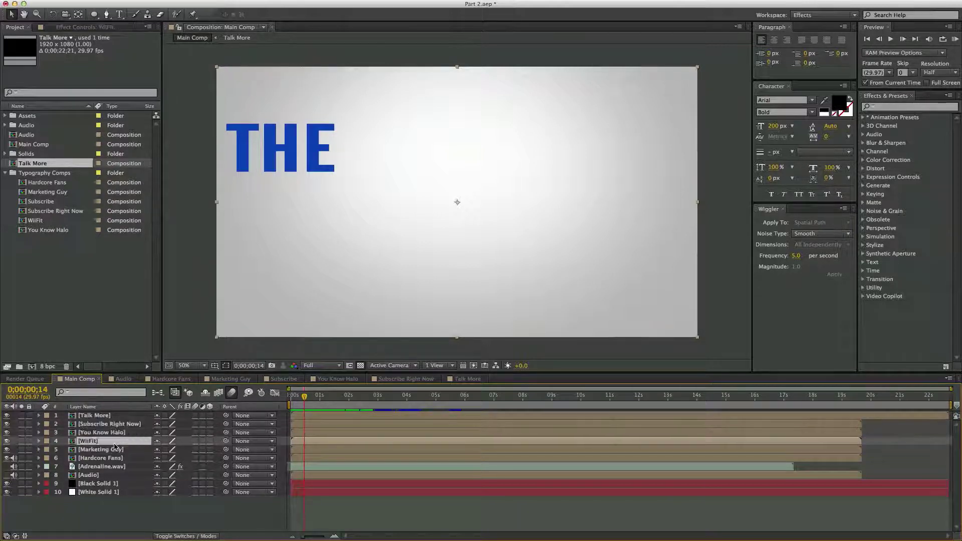
click(125, 450)
click(129, 458)
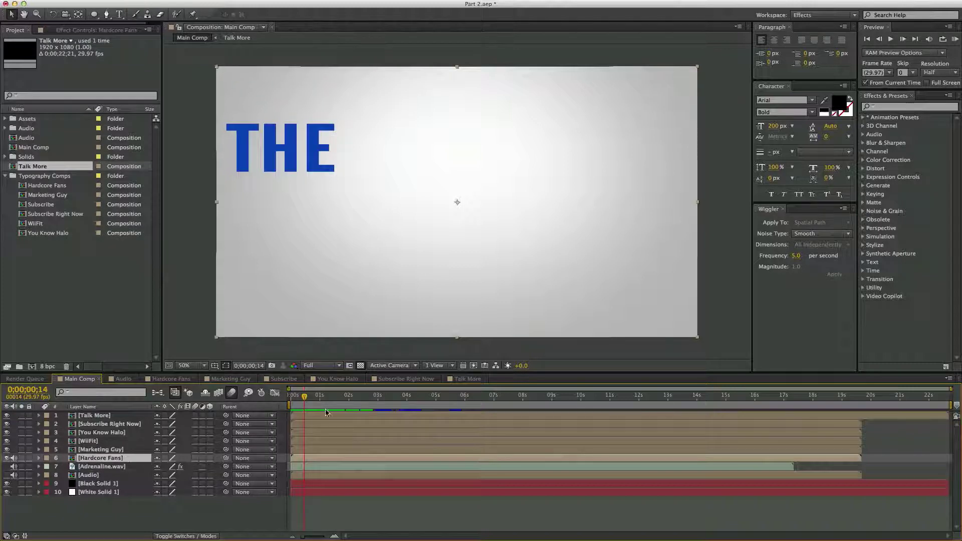
mouse_move(306, 399)
mouse_down()
mouse_move(343, 399)
mouse_move(294, 398)
mouse_move(325, 398)
mouse_move(302, 397)
mouse_up()
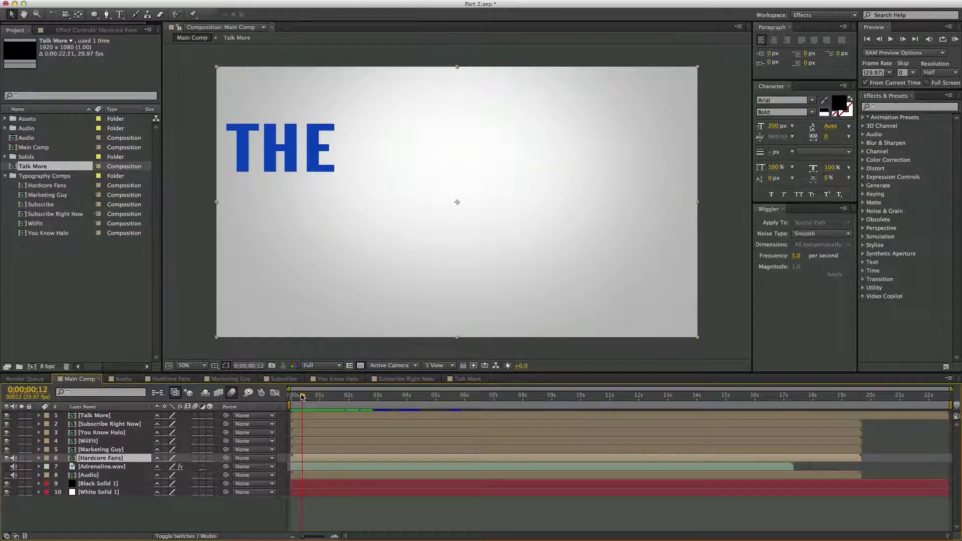
drag(304, 397, 304, 397)
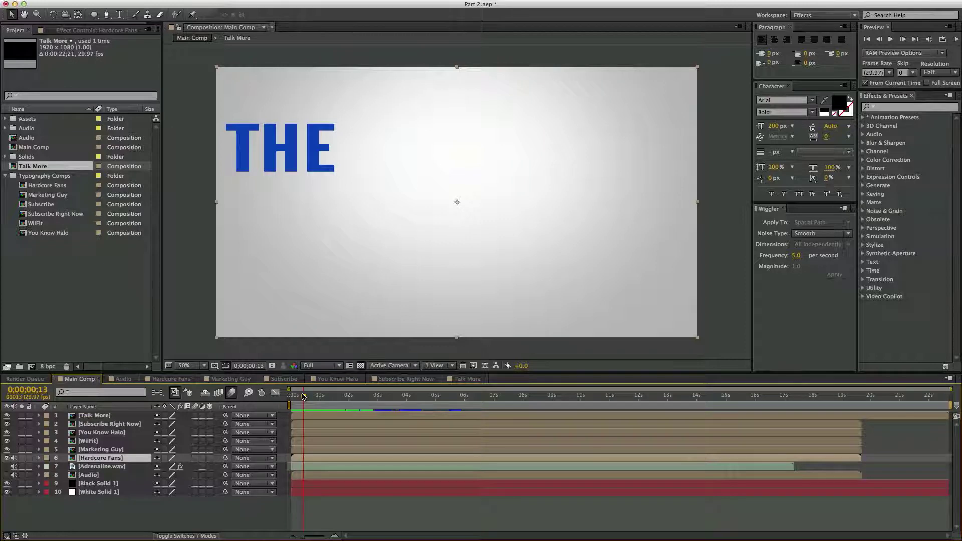